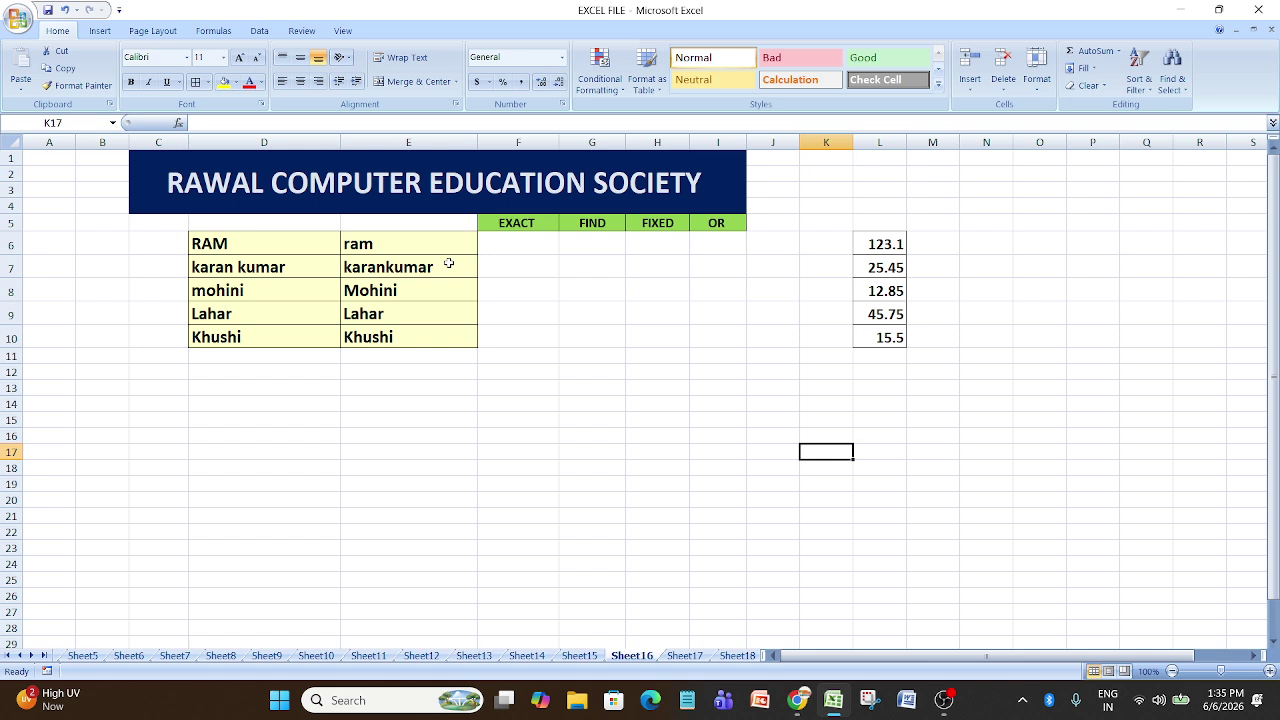
left_click(273, 243)
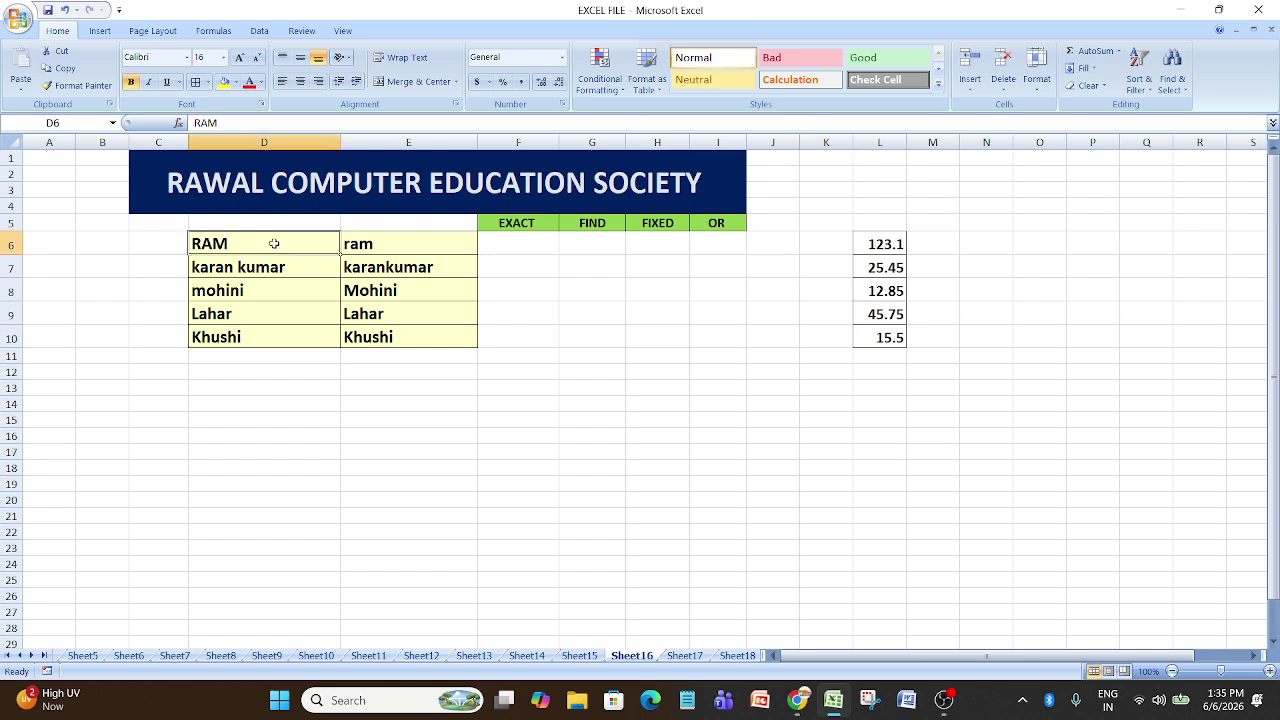
left_click(372, 252)
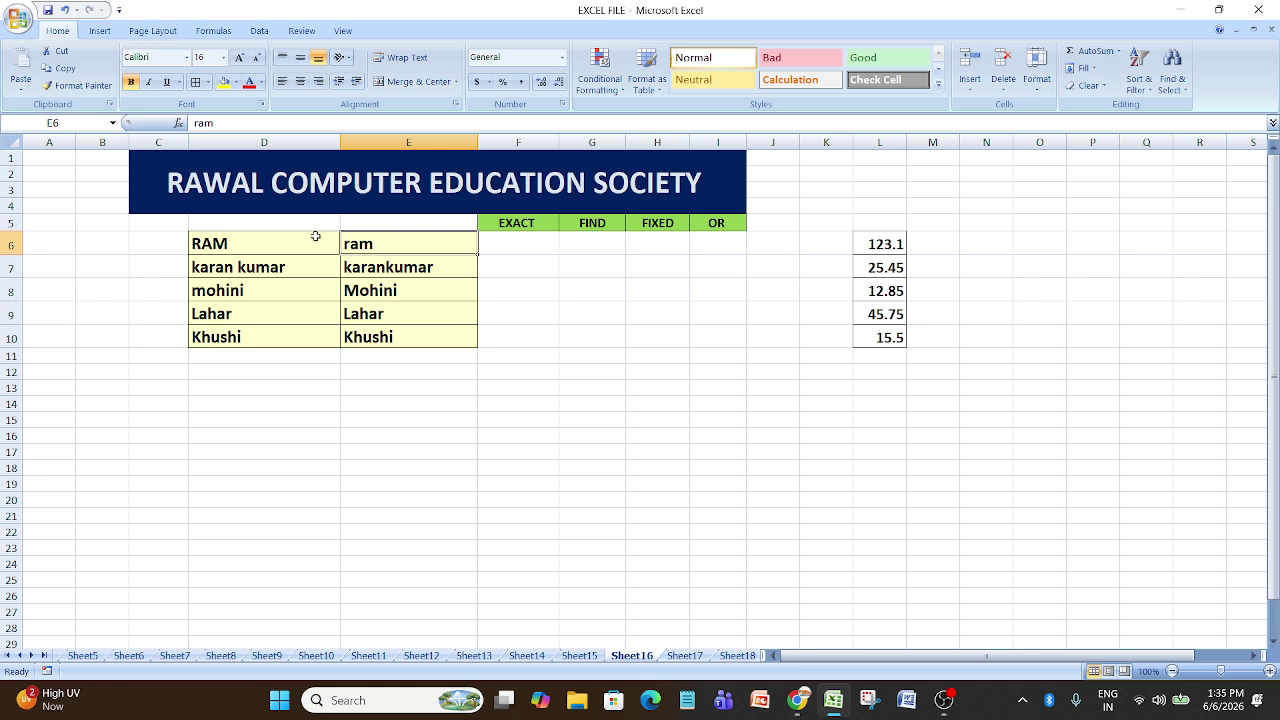
left_click(233, 243)
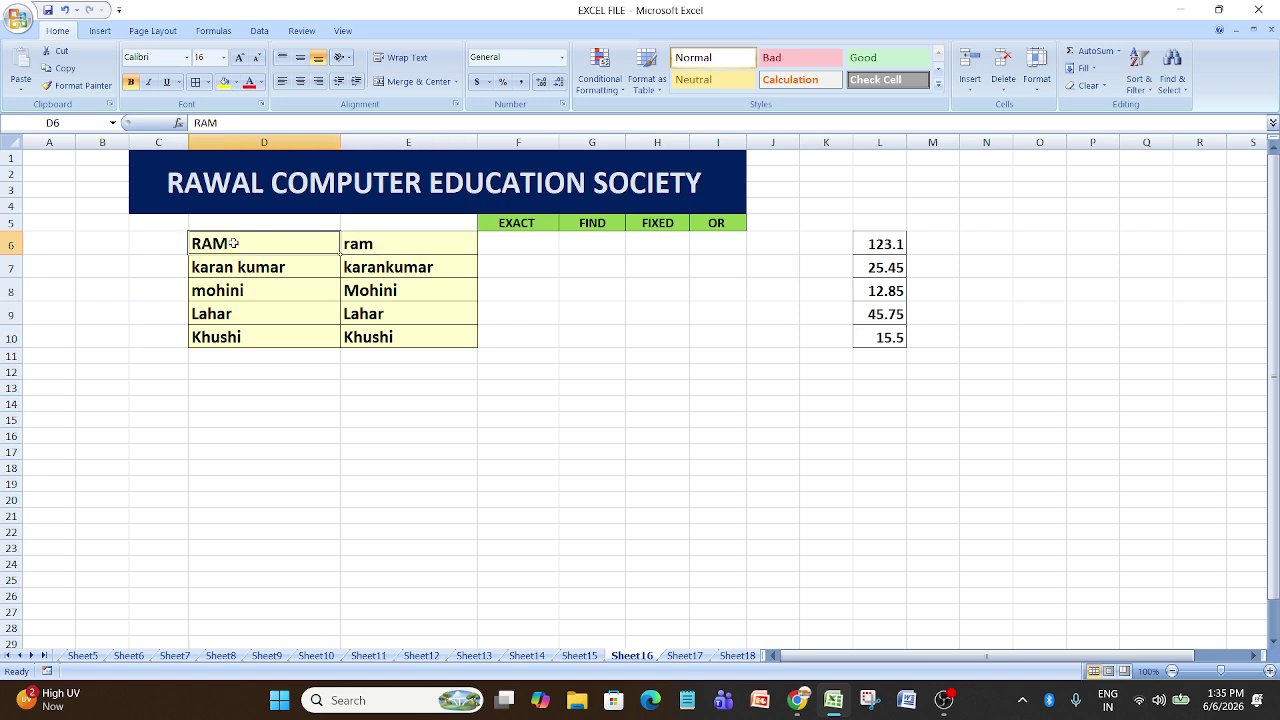
left_click(378, 239)
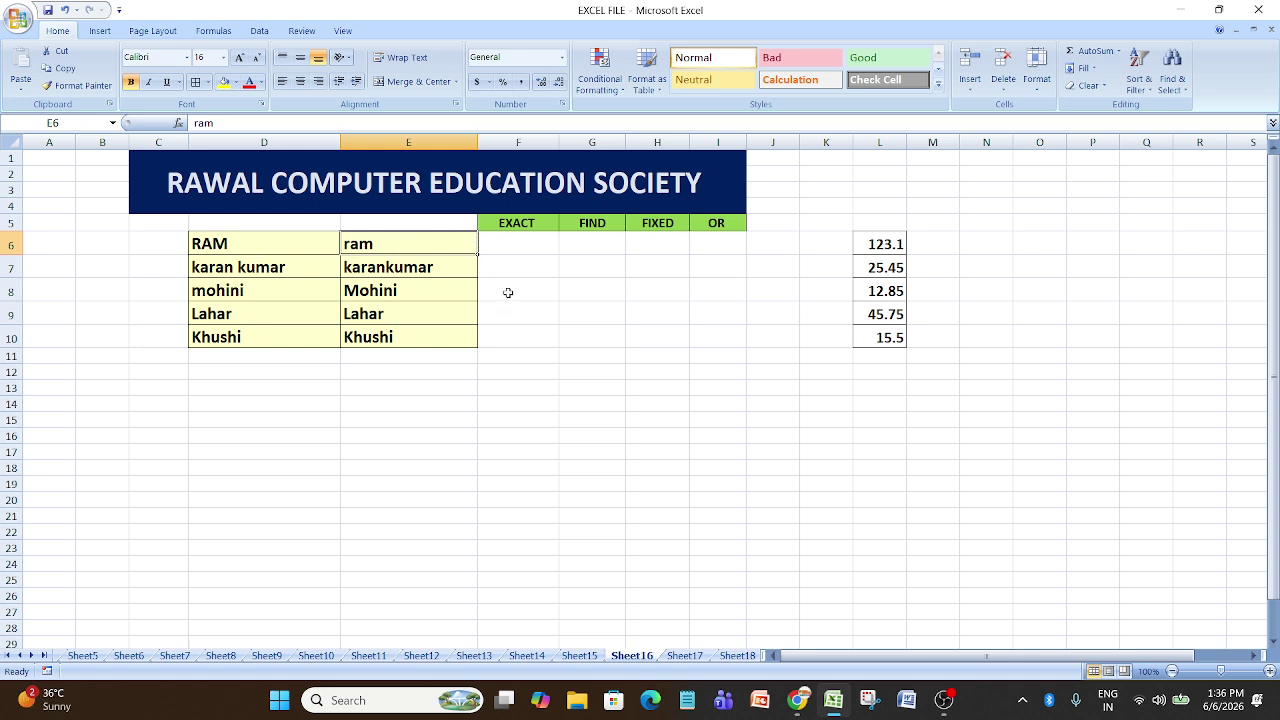
Step: Enter the formula =EXACT(D6,E6) in cell F6 to compare the two text entries
left_click(519, 243)
type("=")
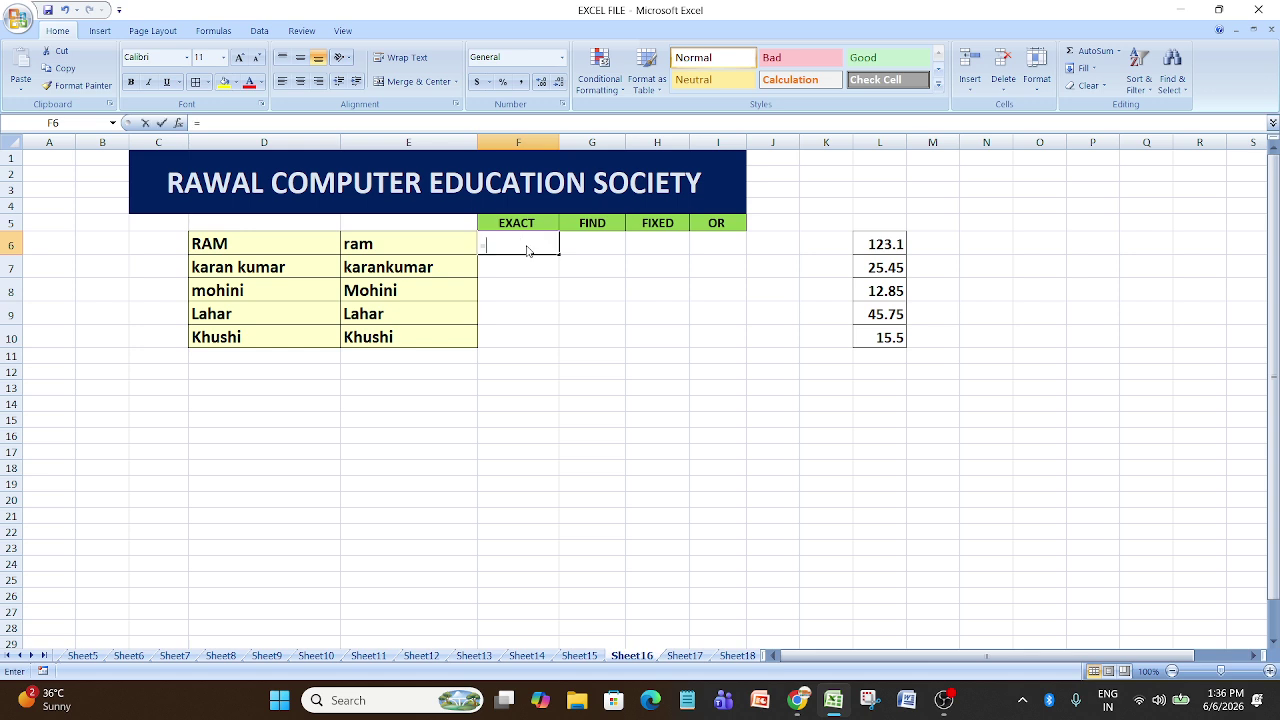
type("exa")
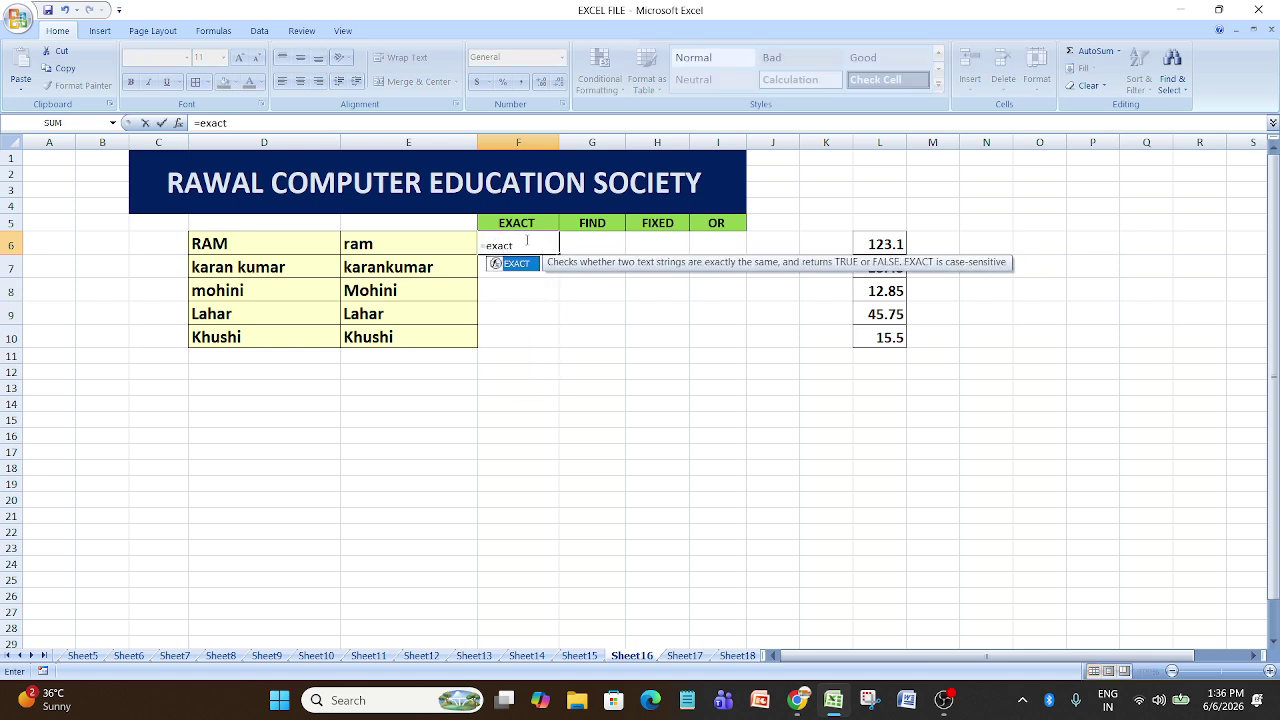
type("ct")
key("Tab")
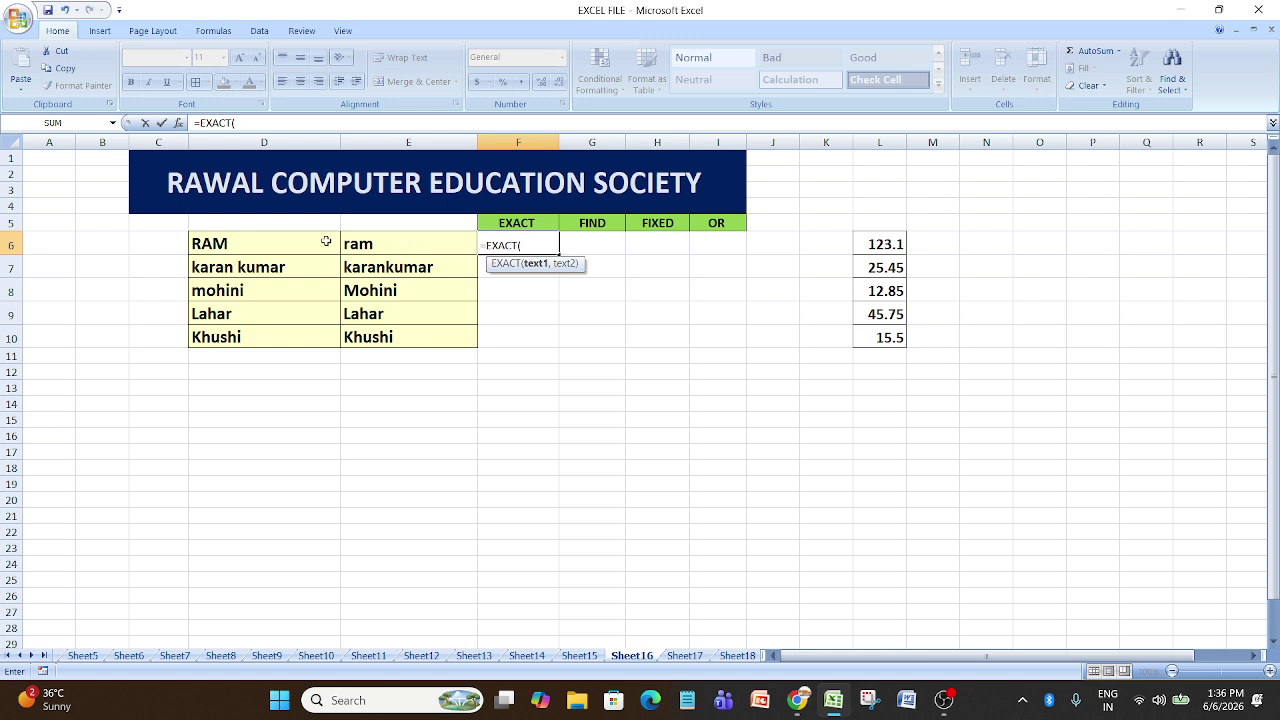
left_click(271, 241)
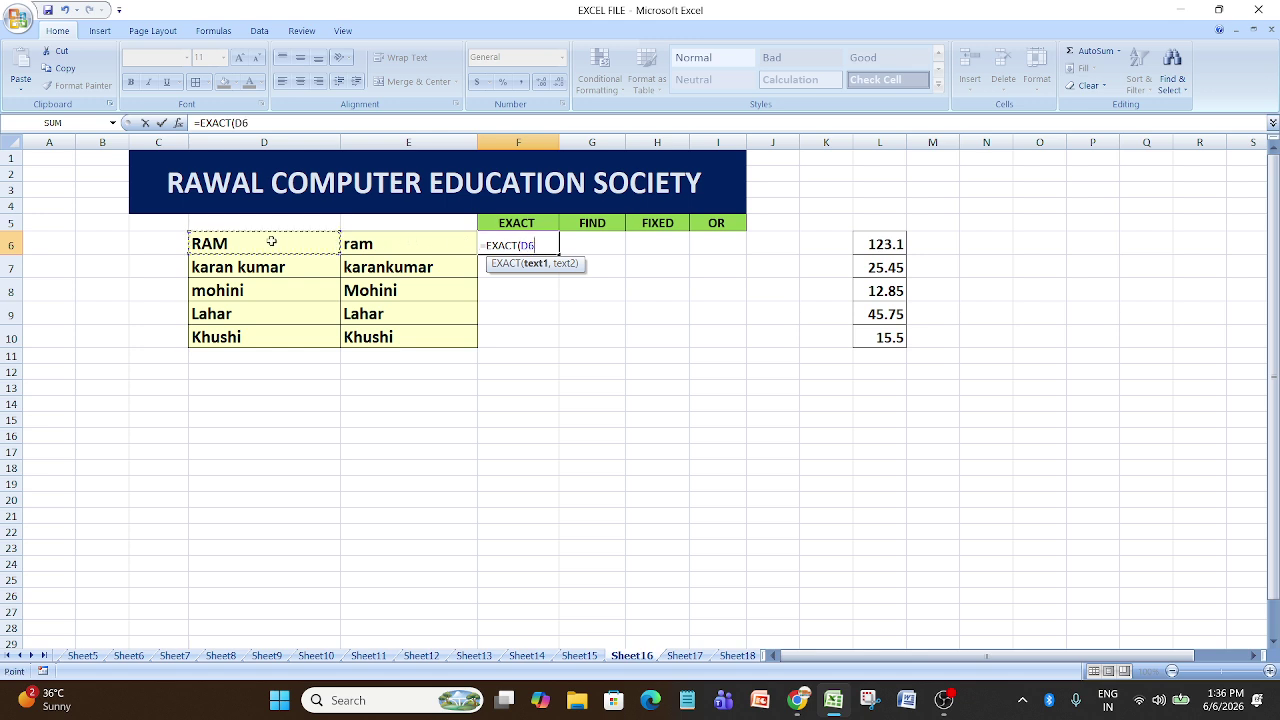
type(",")
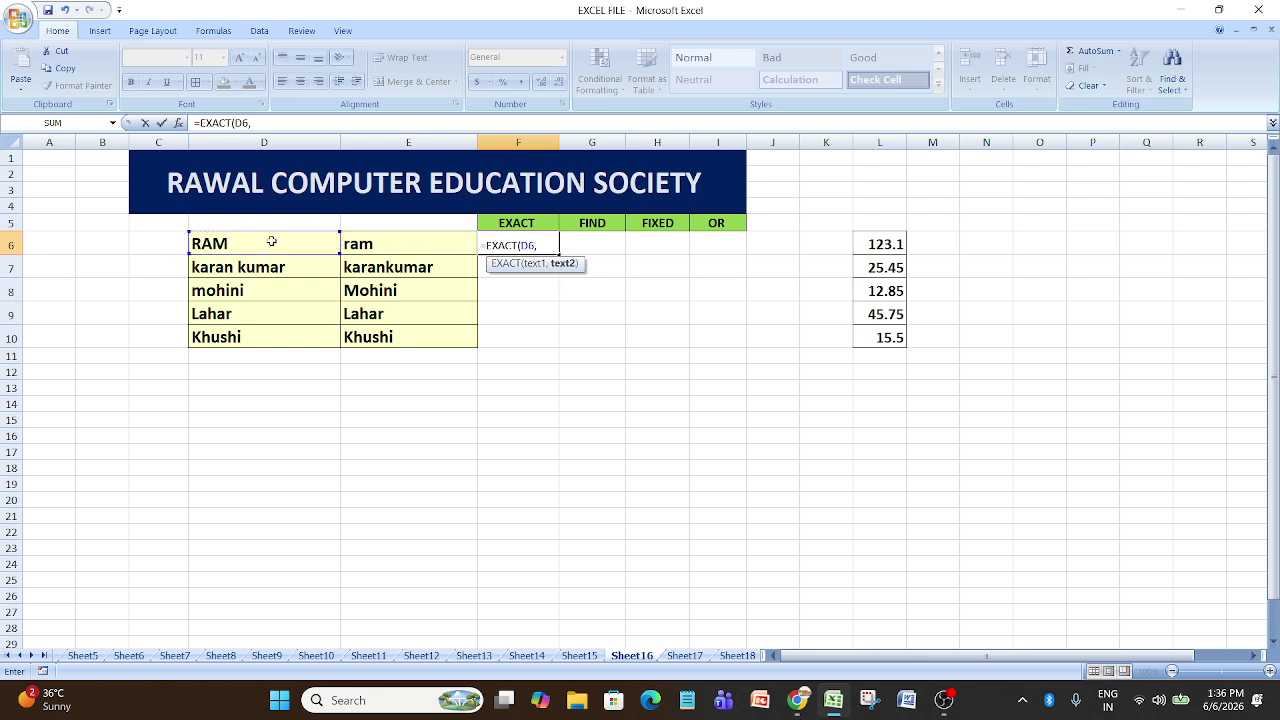
left_click(381, 240)
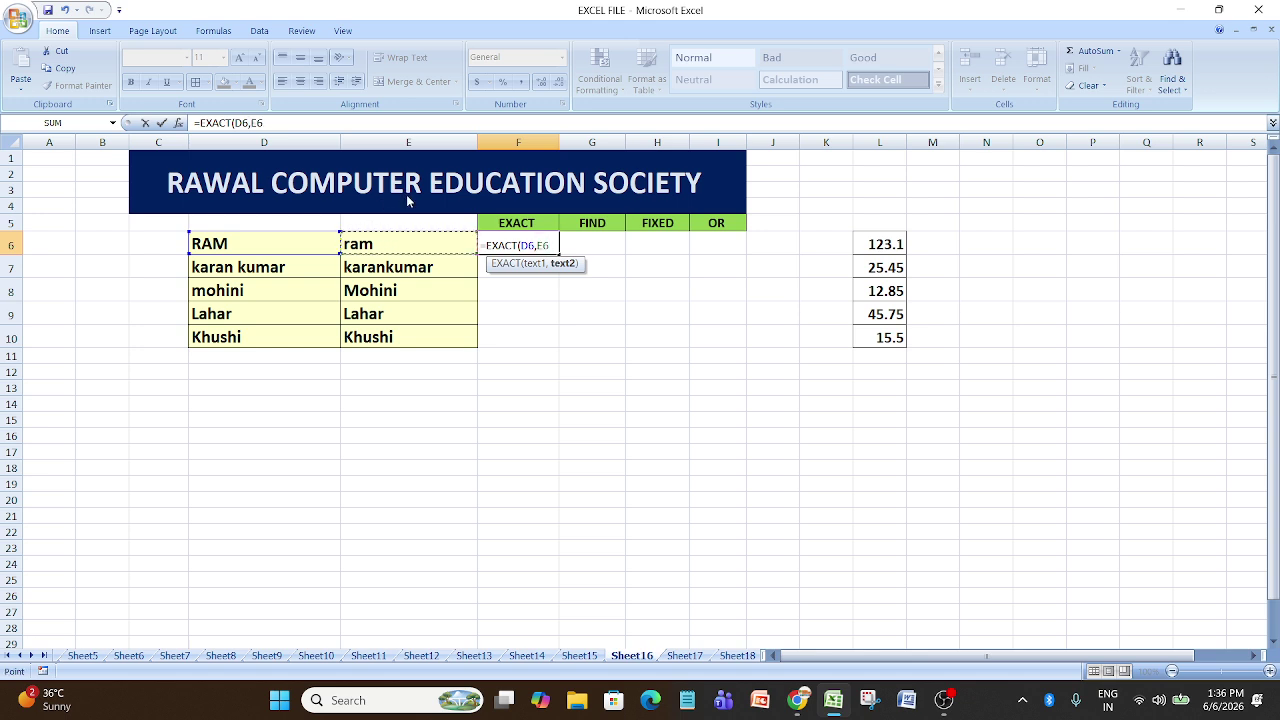
type(")")
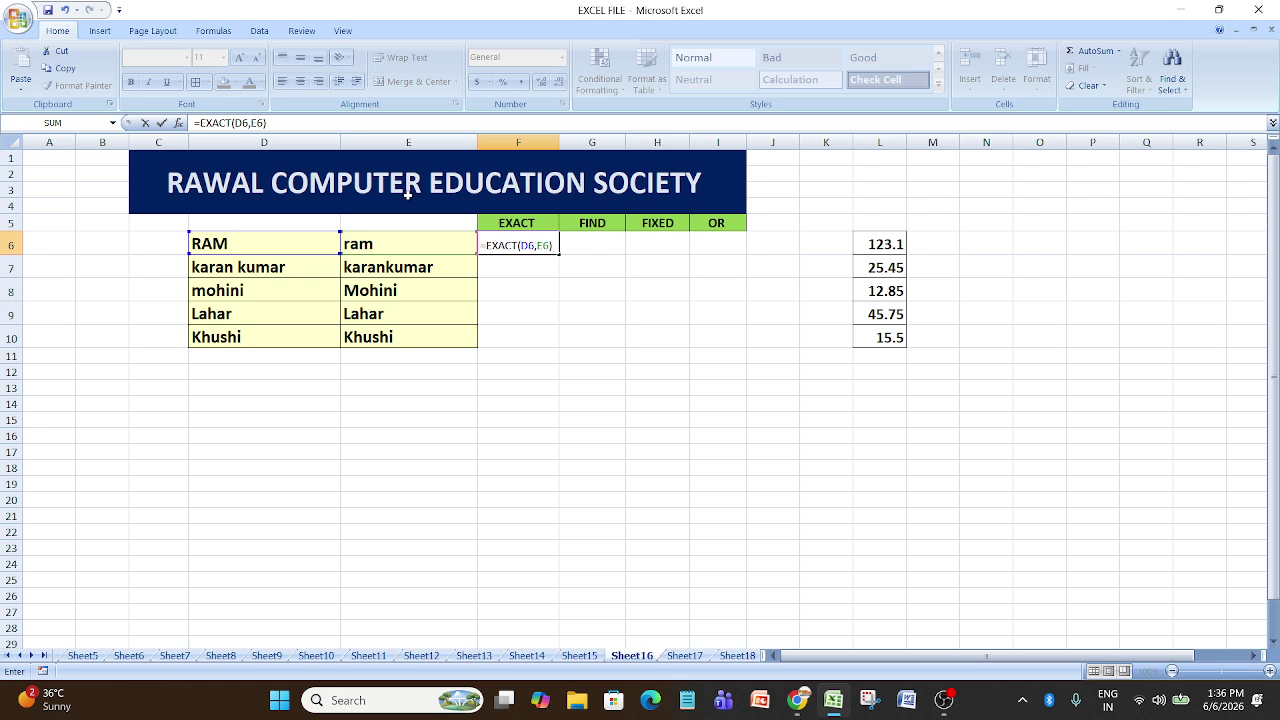
key("Return")
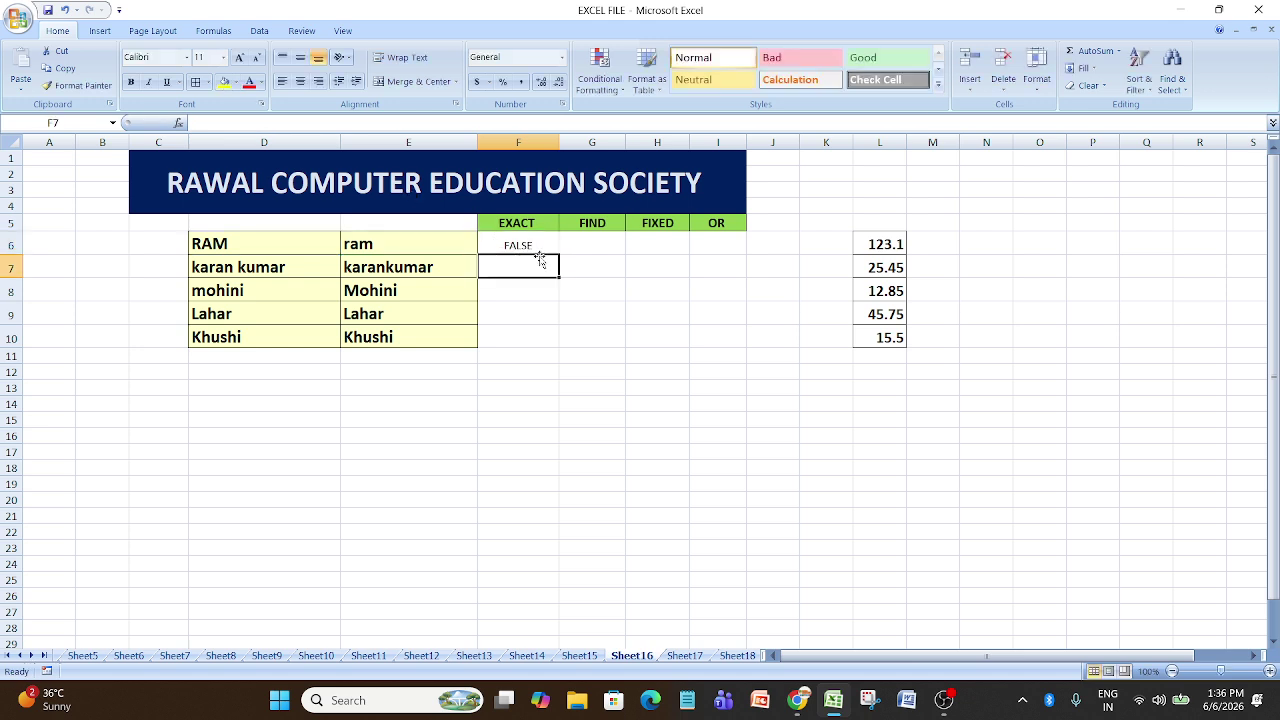
Step: Fill the EXACT formula from F6 down through F10
left_click(298, 245)
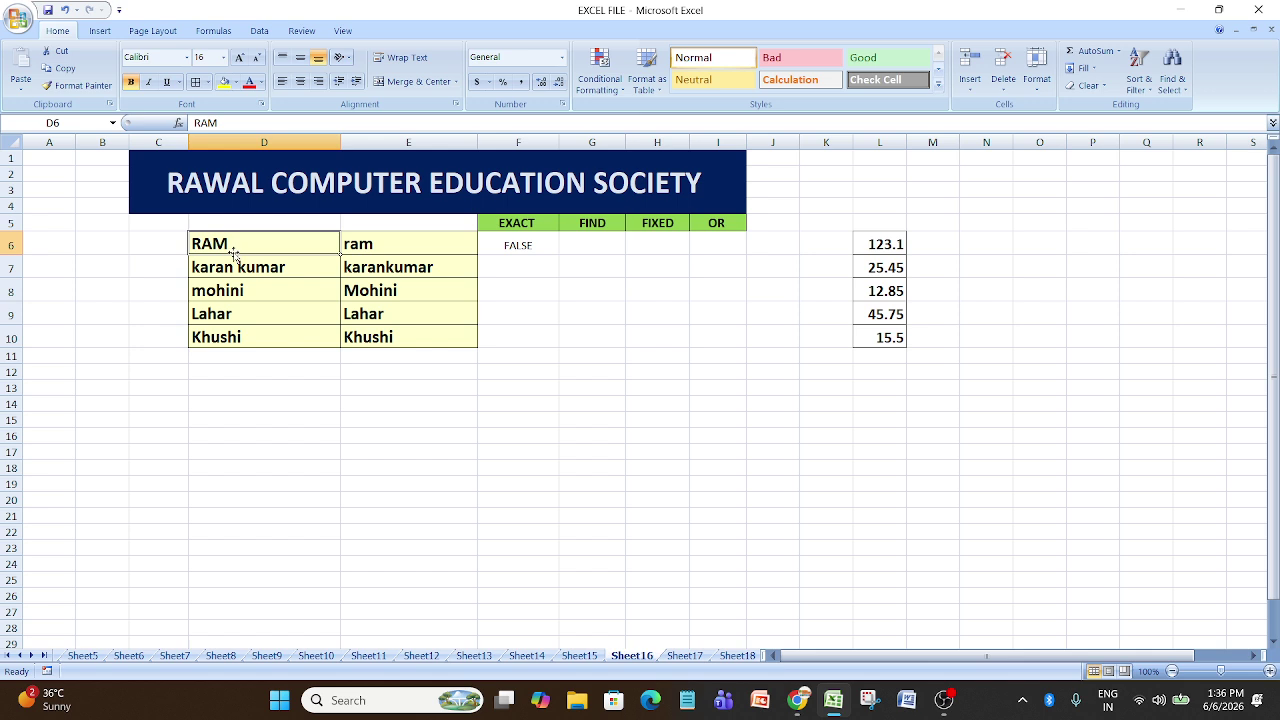
left_click(374, 253)
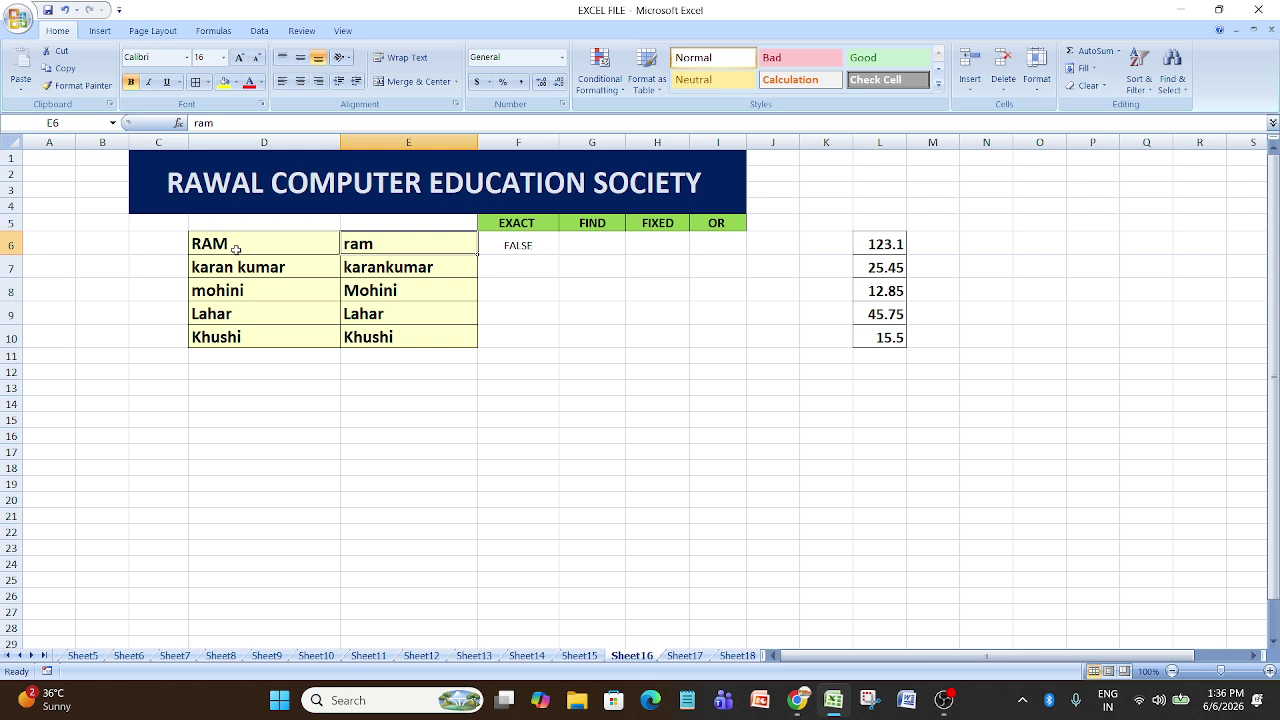
left_click(541, 244)
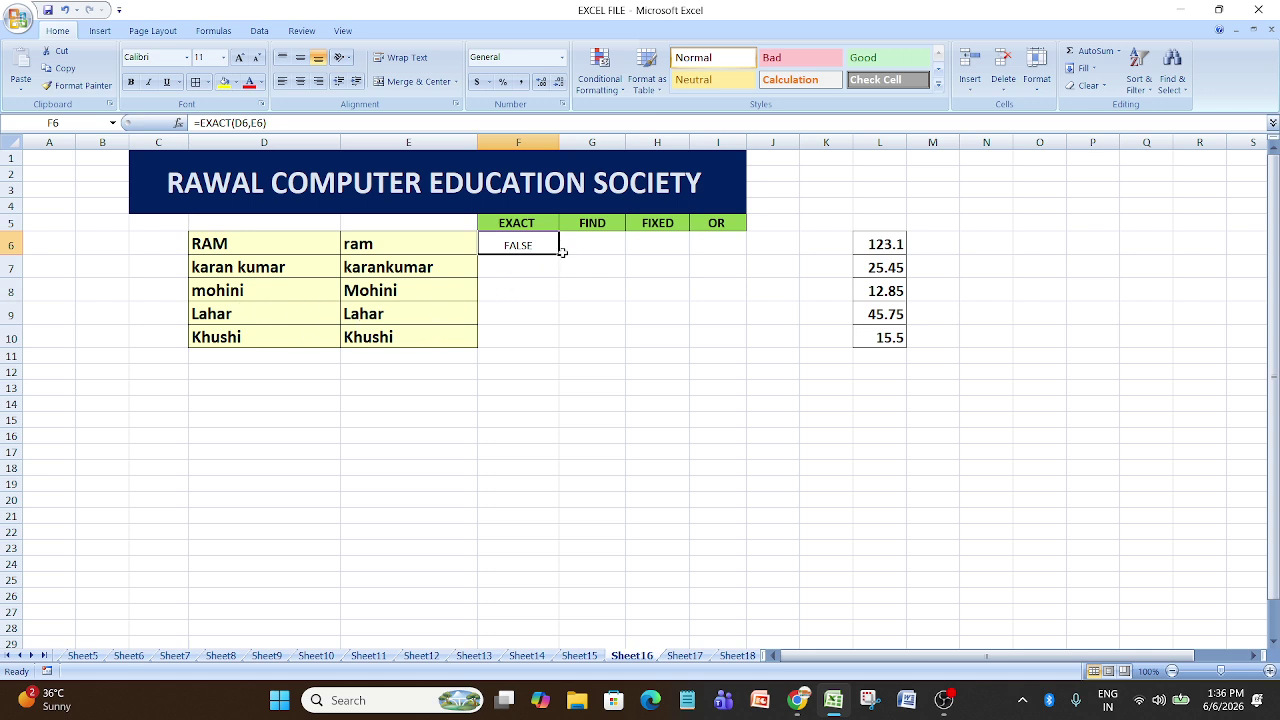
left_click_drag(557, 256, 553, 350)
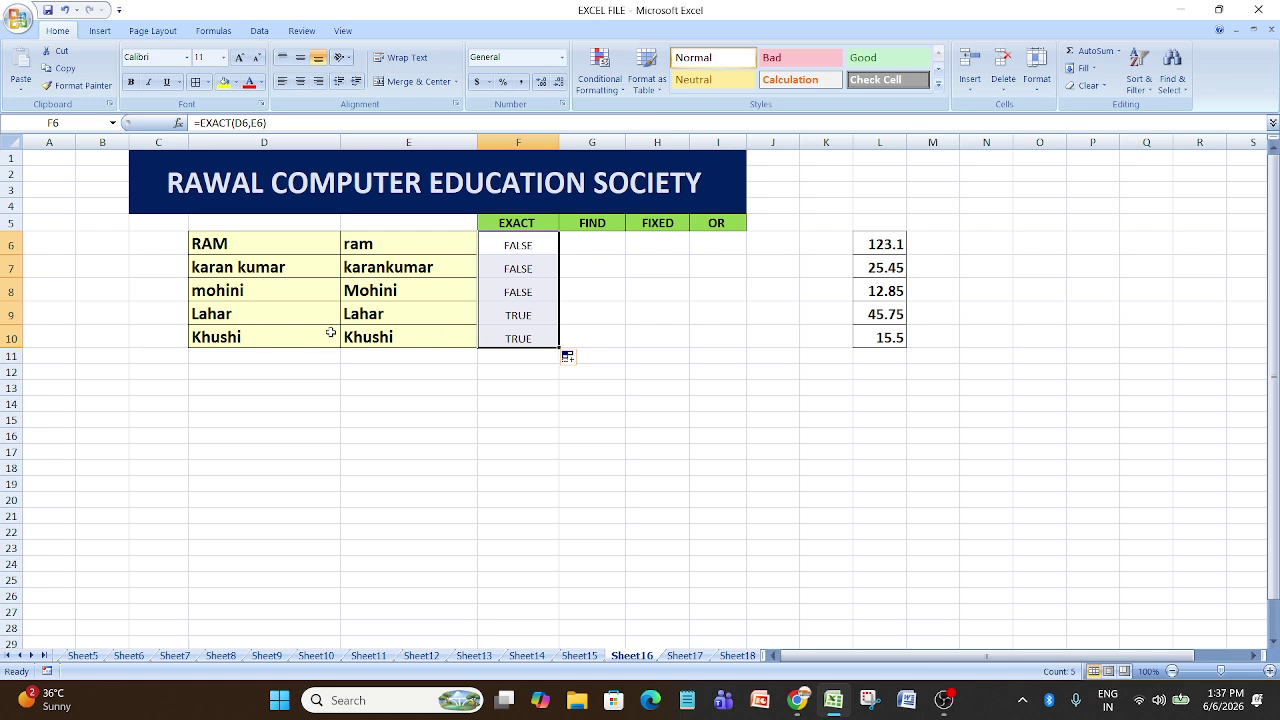
Step: Enter the formula =FIND("a",E6) in cell G6 to locate the letter a in the text of E6
left_click(598, 244)
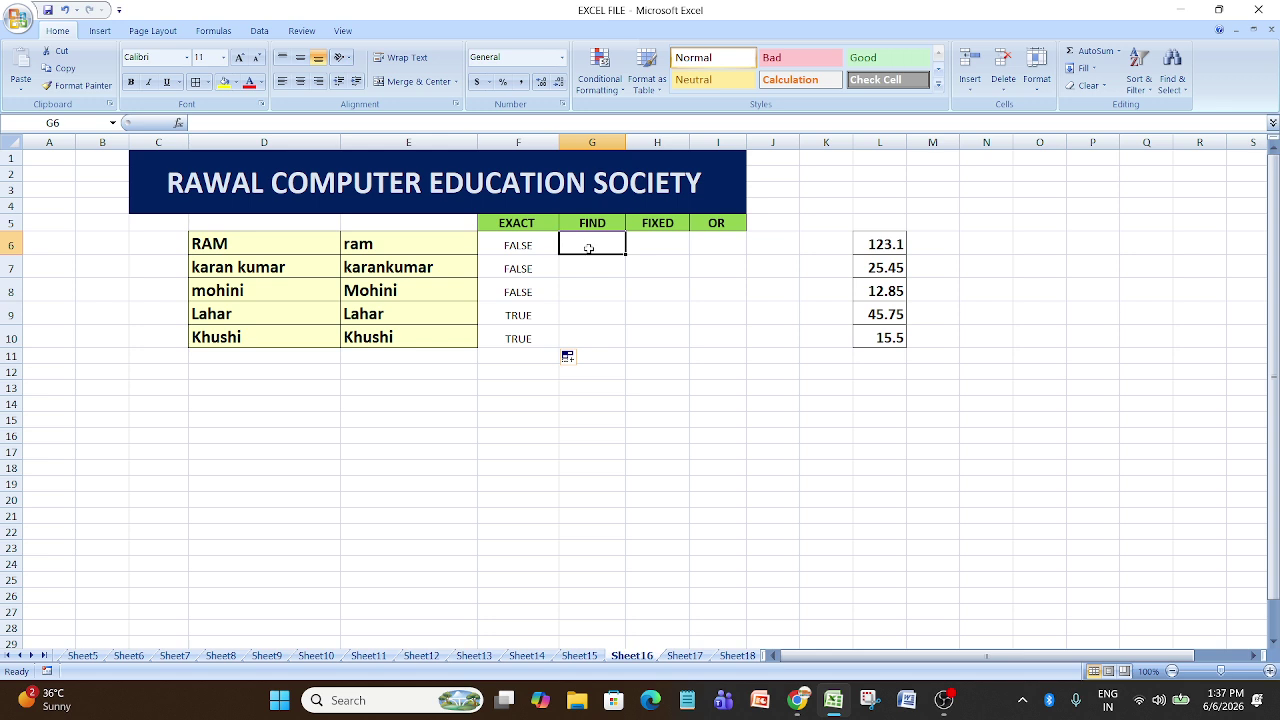
left_click(246, 246)
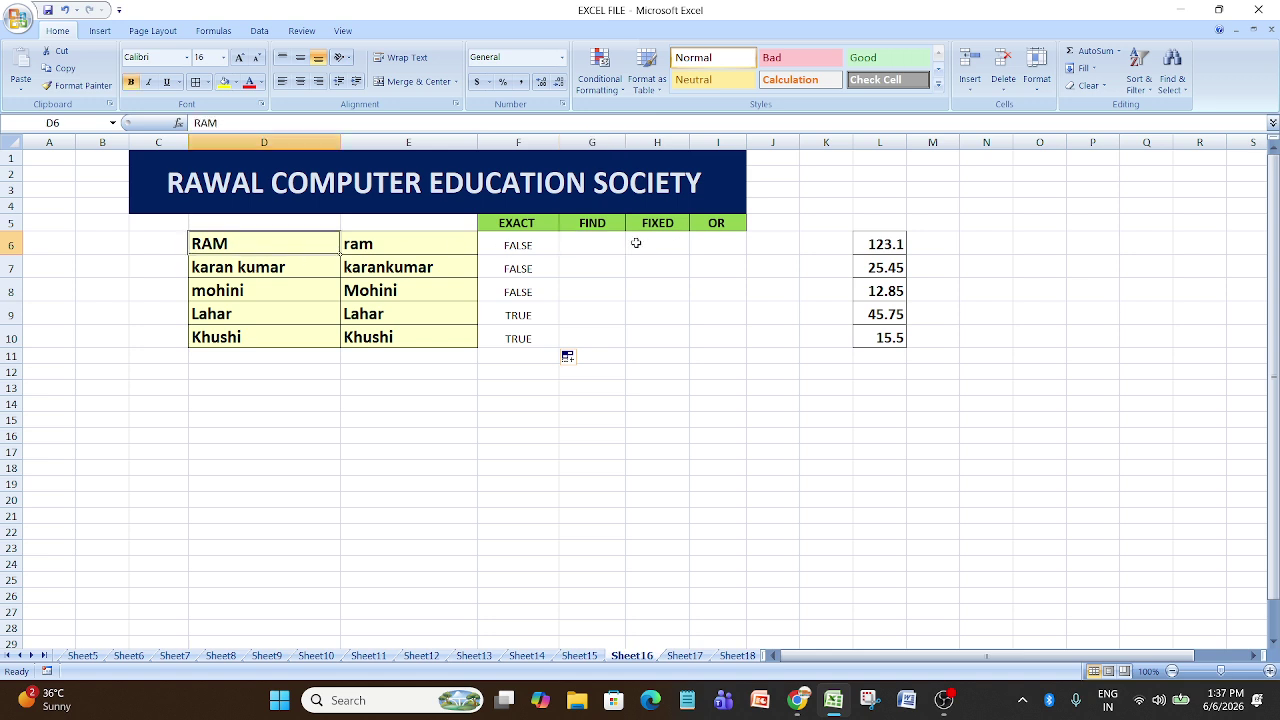
left_click(597, 244)
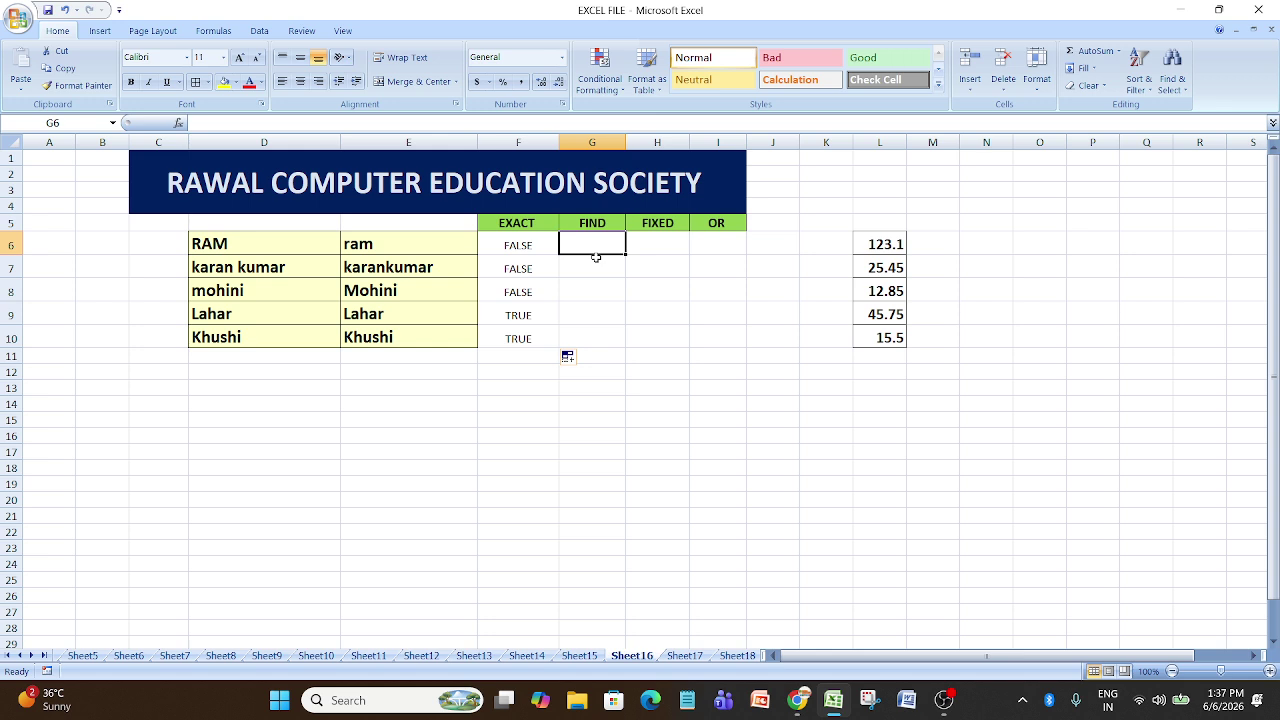
type("=")
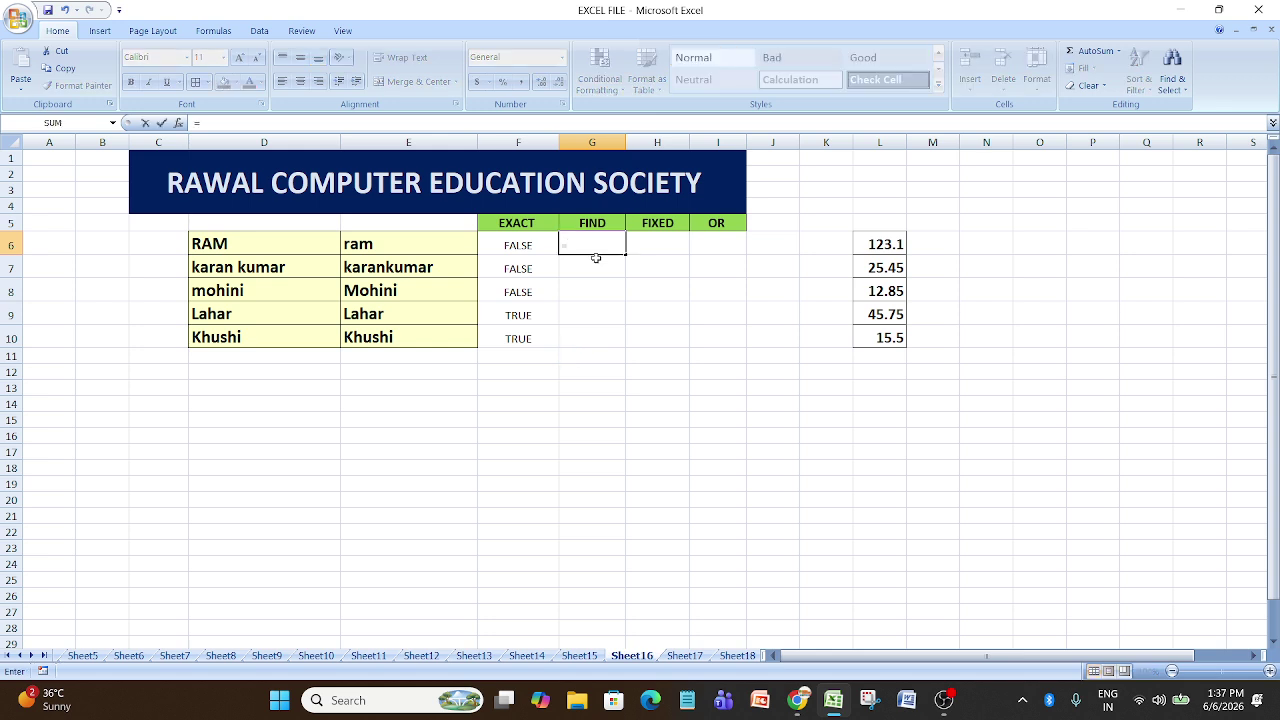
type("find")
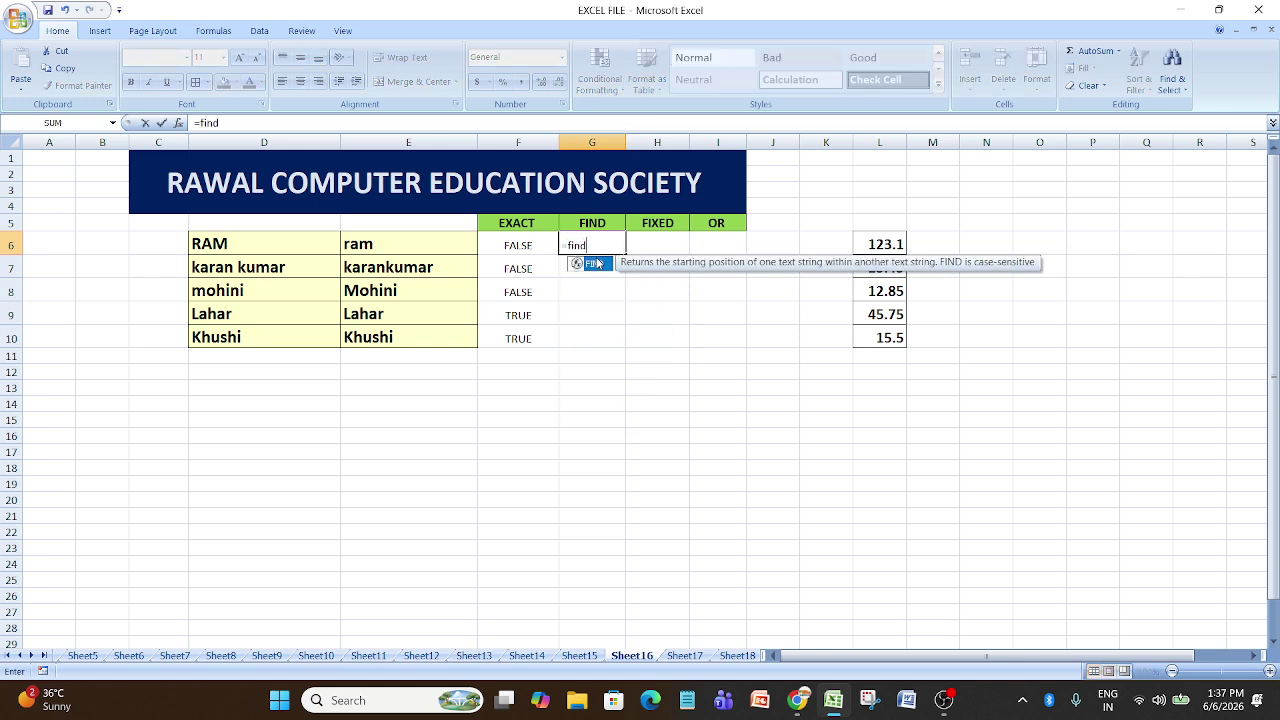
double_click(597, 263)
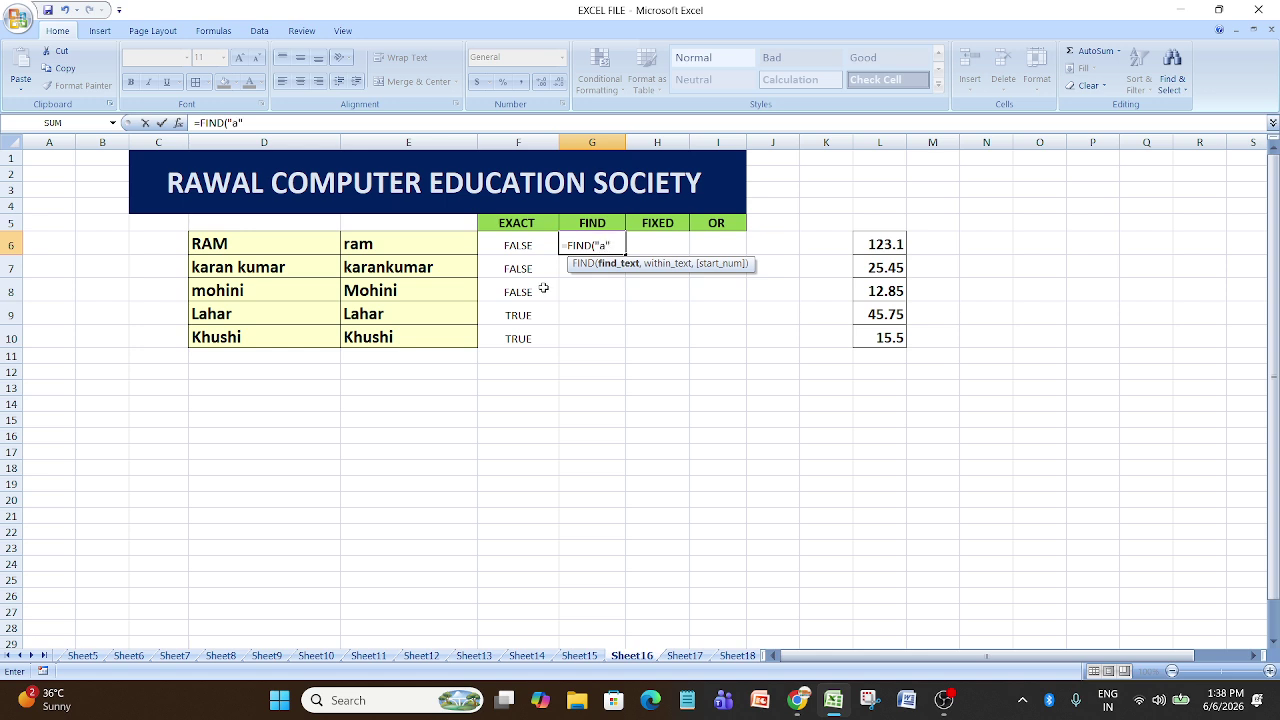
type(",")
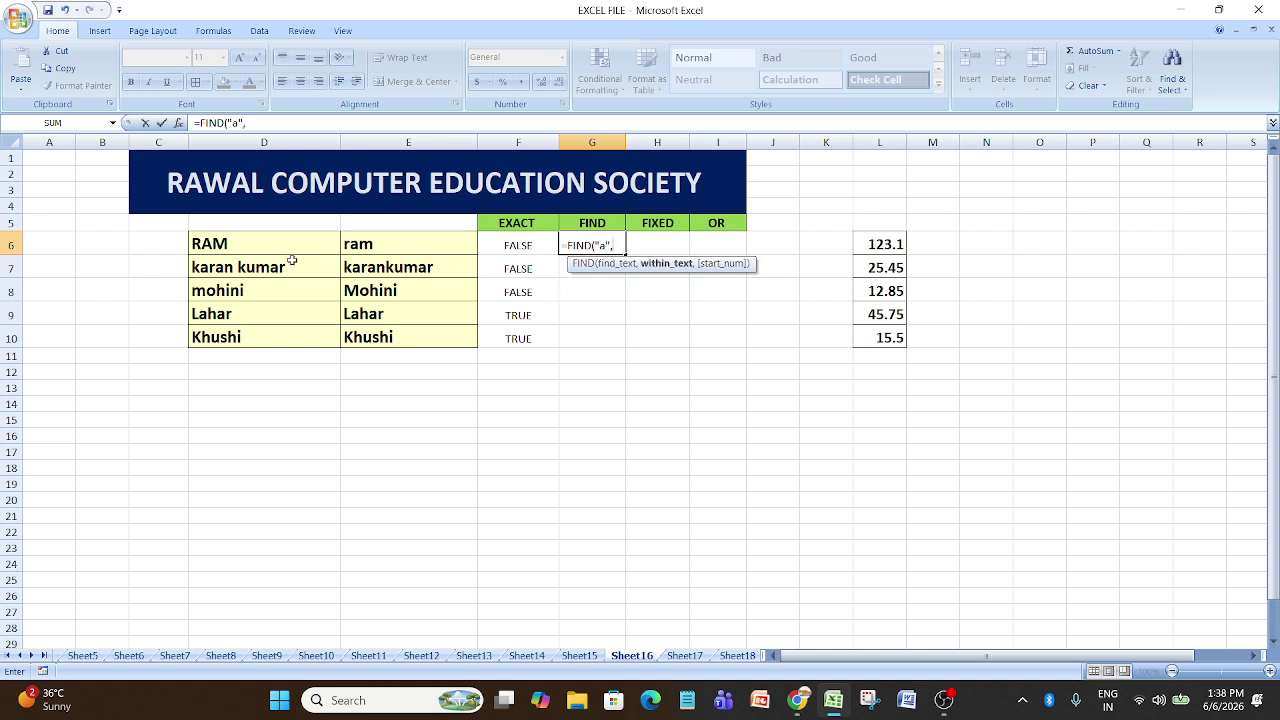
left_click(388, 249)
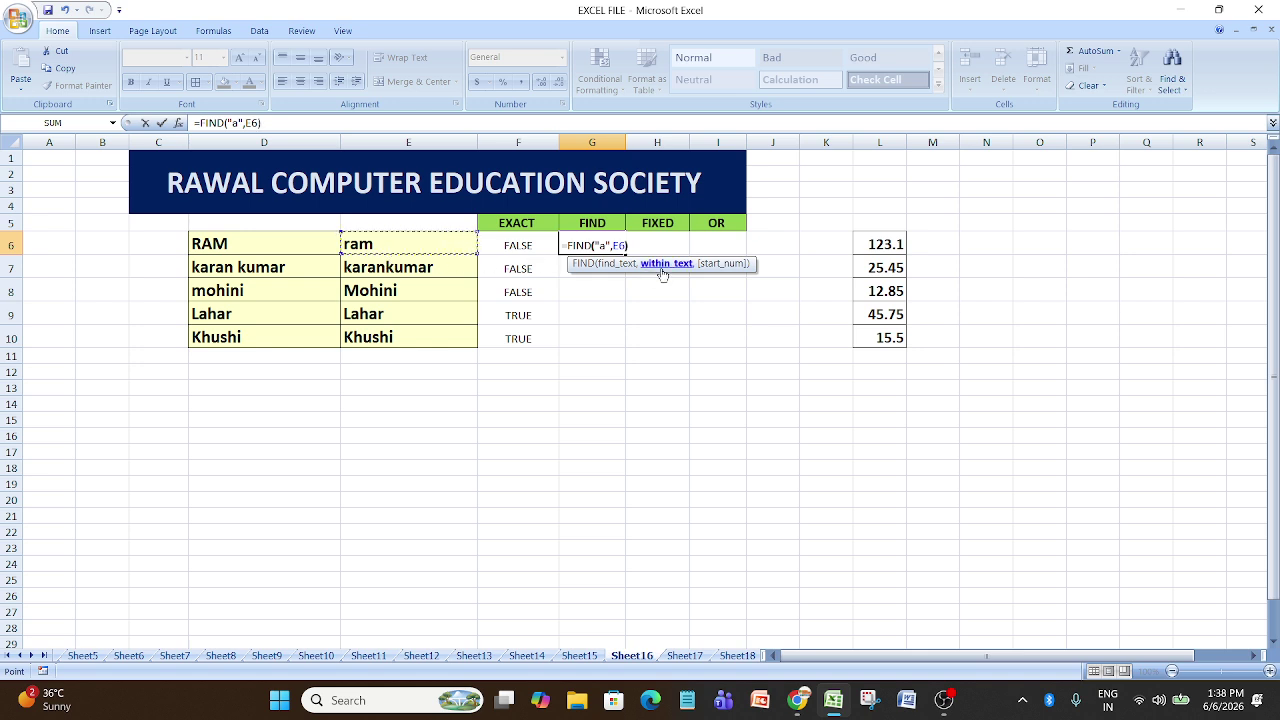
type(")")
key("Return")
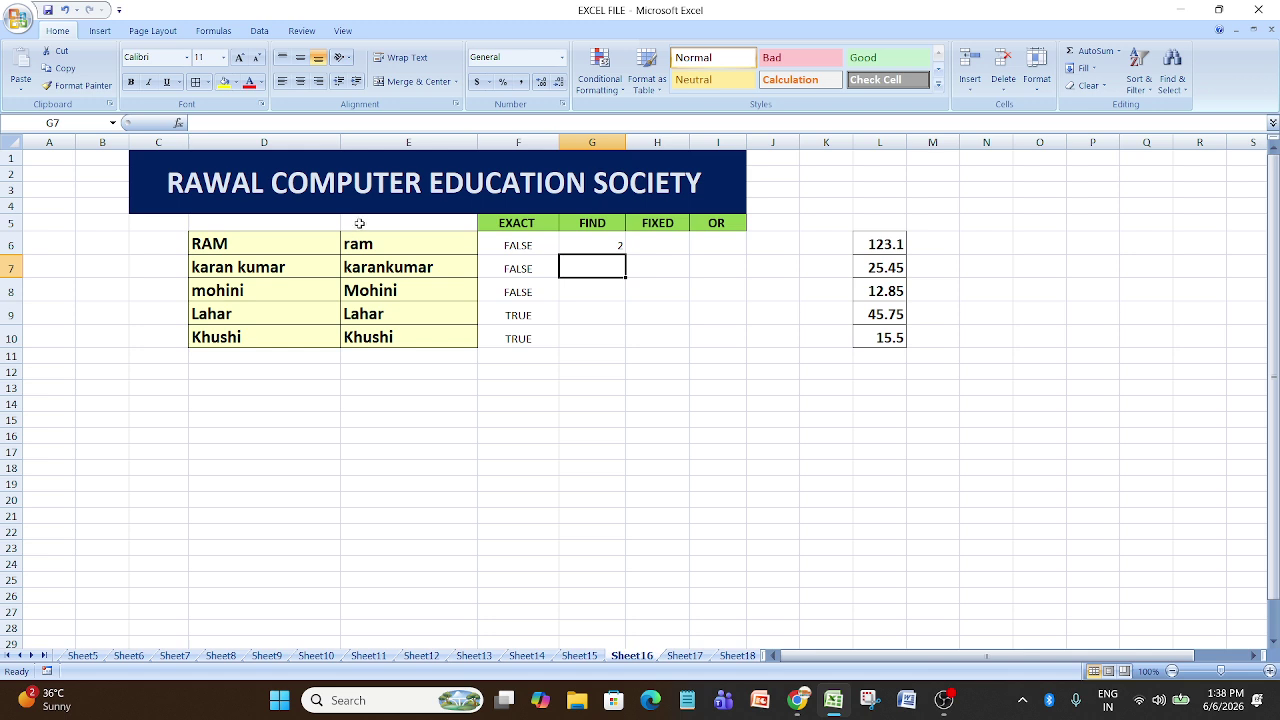
Step: Fill the FIND formula from G6 down through G10
left_click(595, 249)
left_click_drag(627, 254, 627, 346)
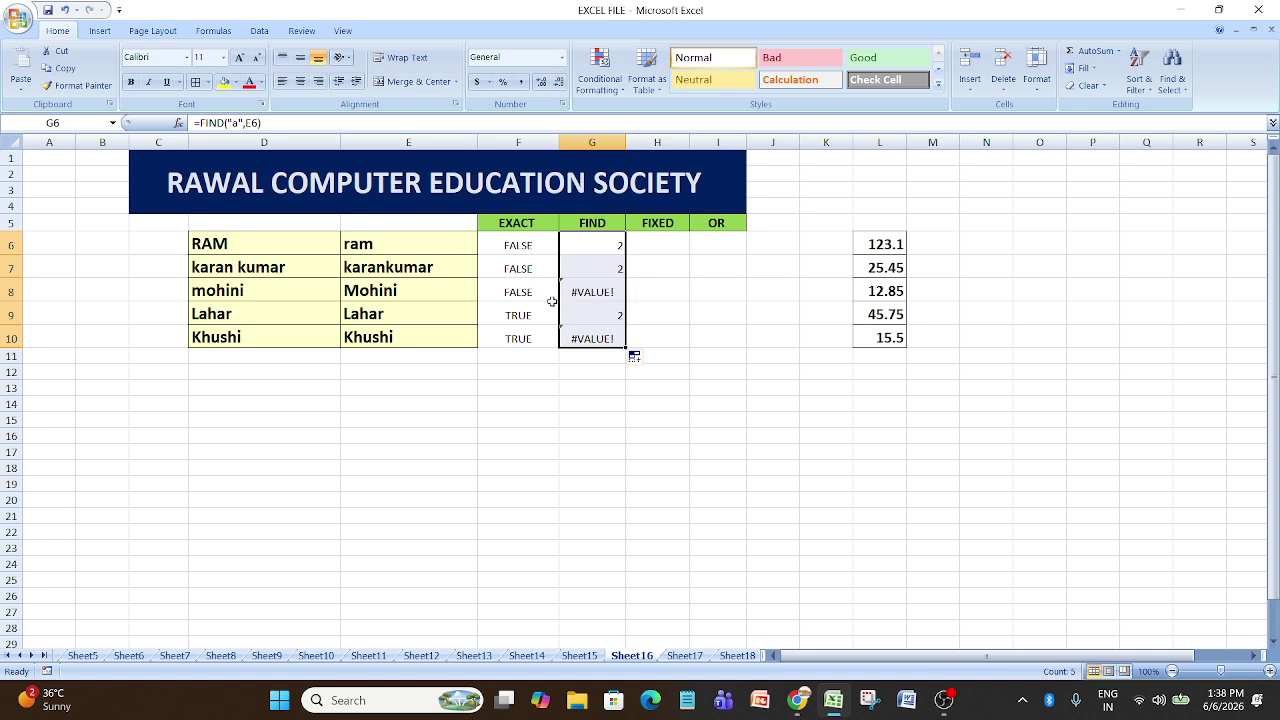
left_click(697, 296)
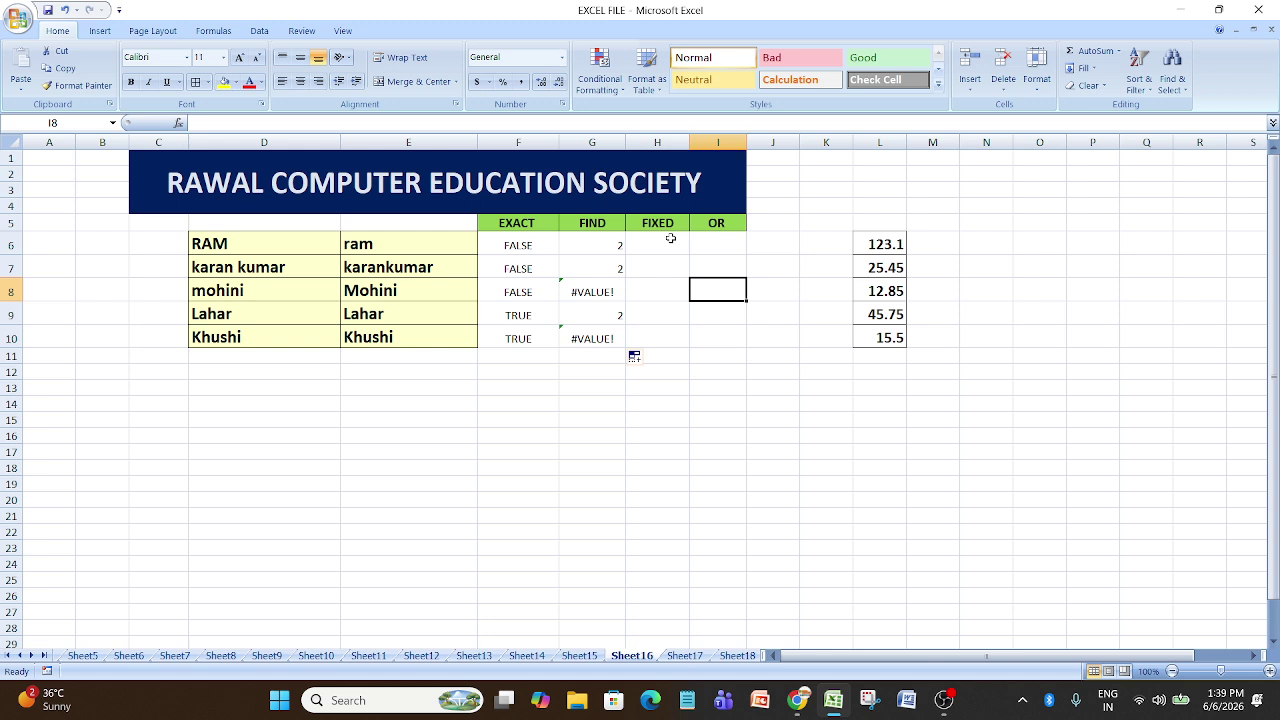
Step: Enter the formula =FIXED(L6) in cell H6, using the first number in column L
left_click_drag(898, 243, 880, 344)
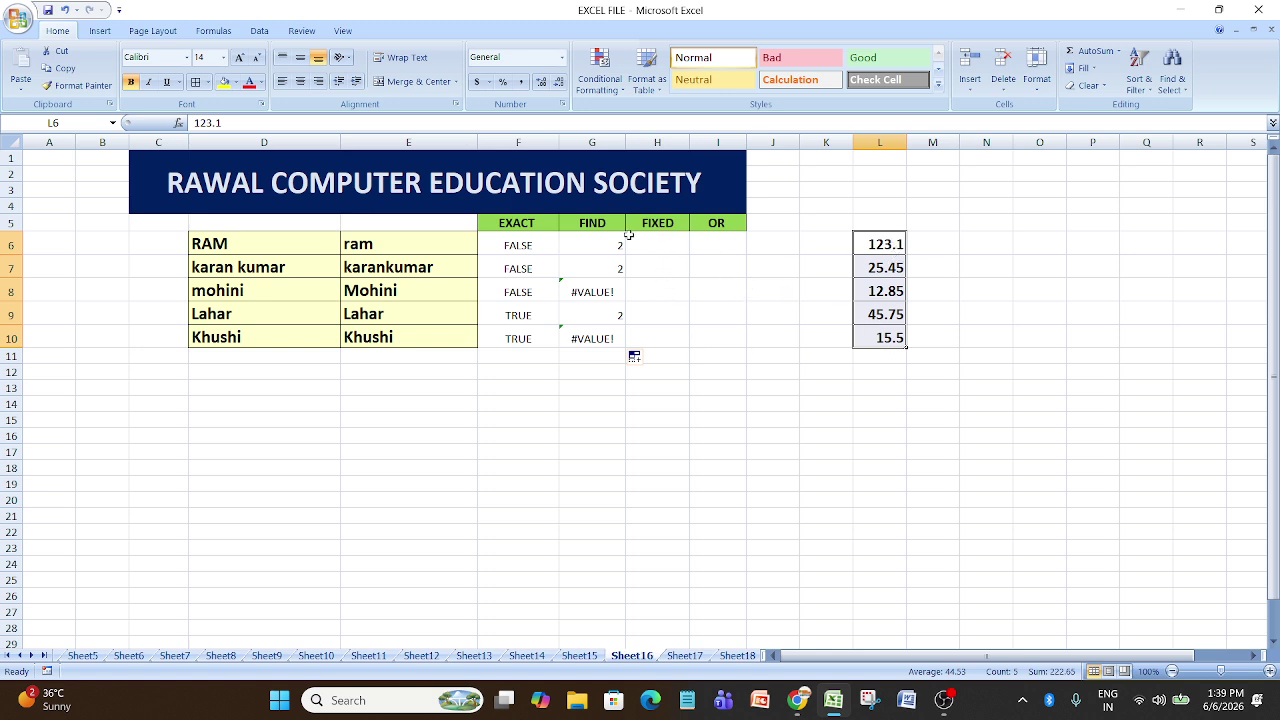
left_click(667, 252)
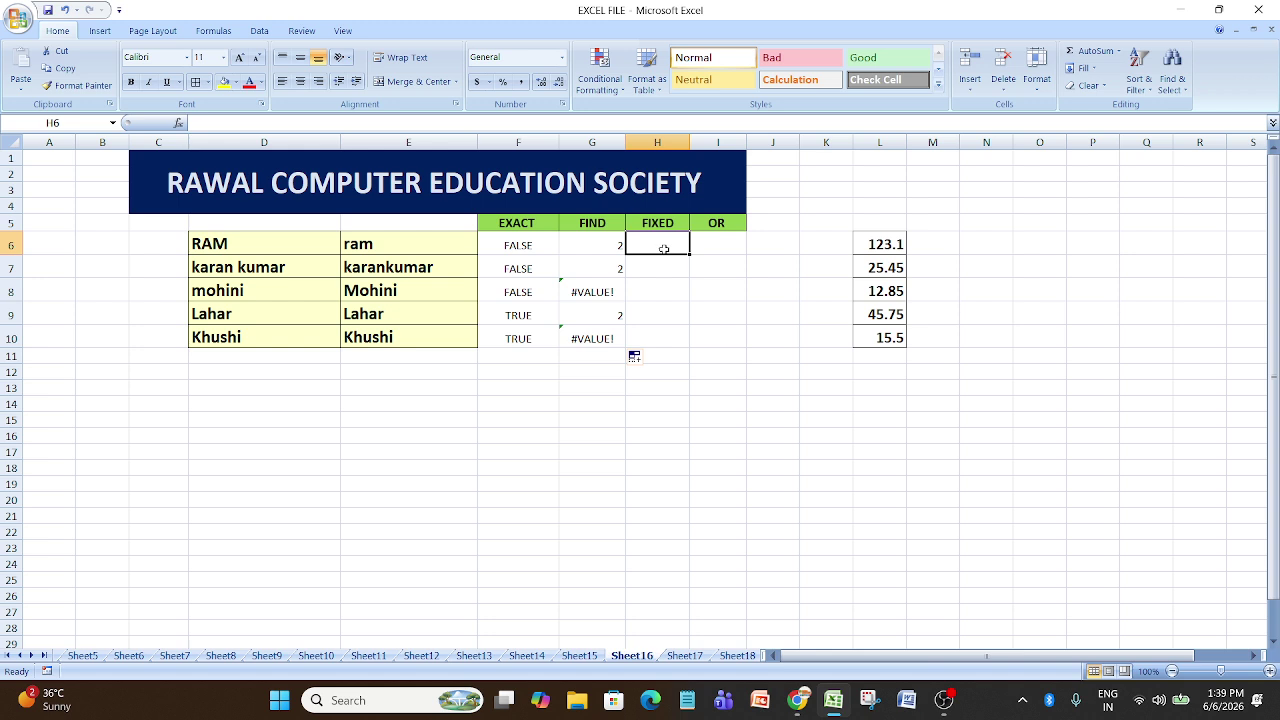
type("=f")
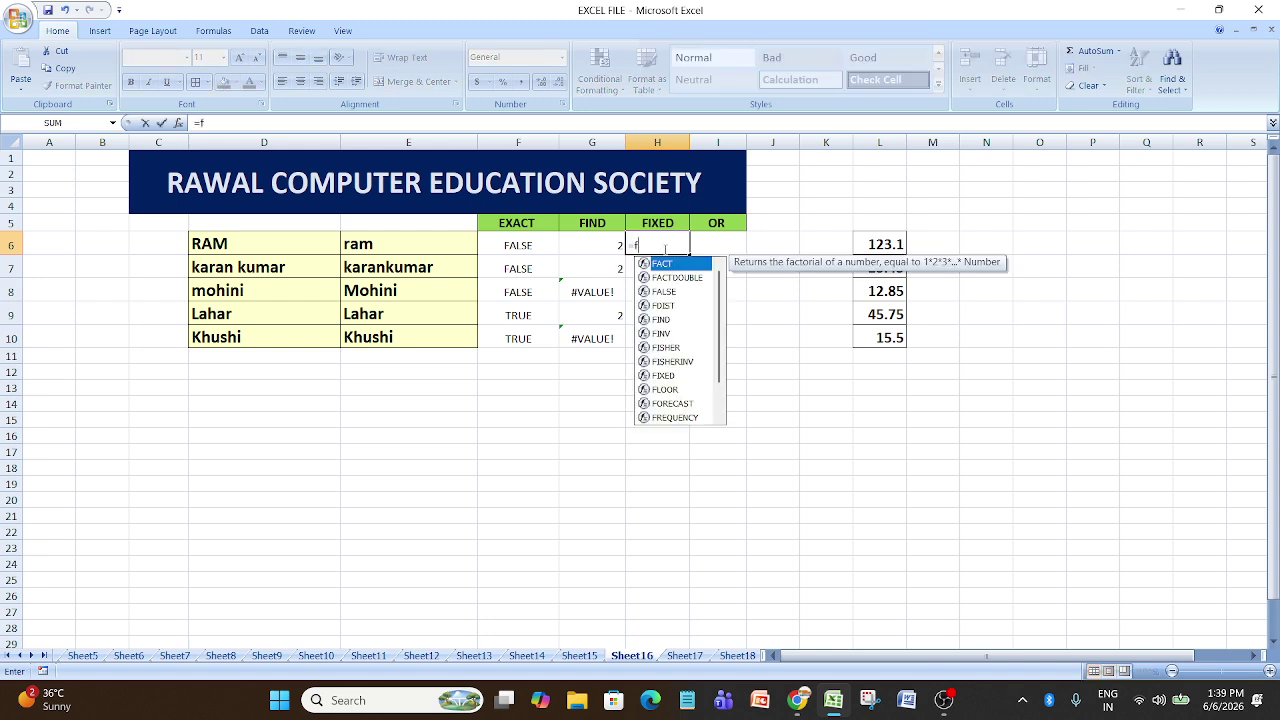
type("ixed")
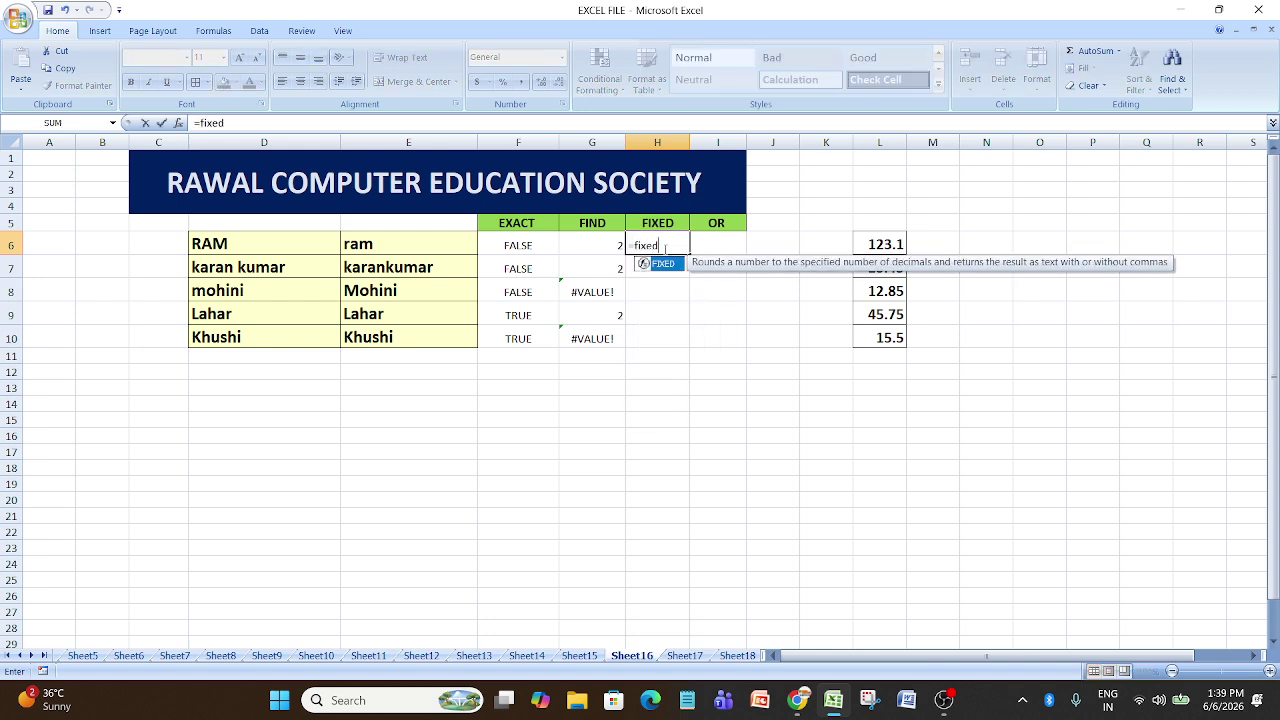
key("Tab")
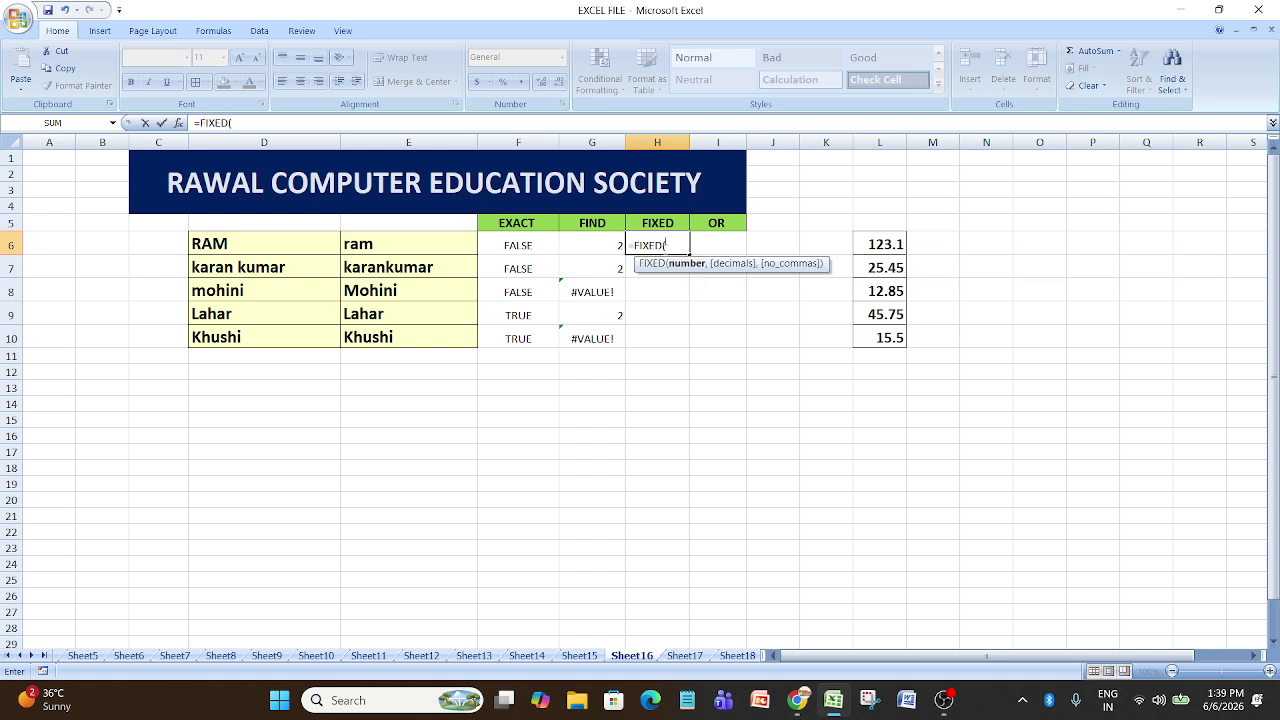
left_click(872, 244)
type(")")
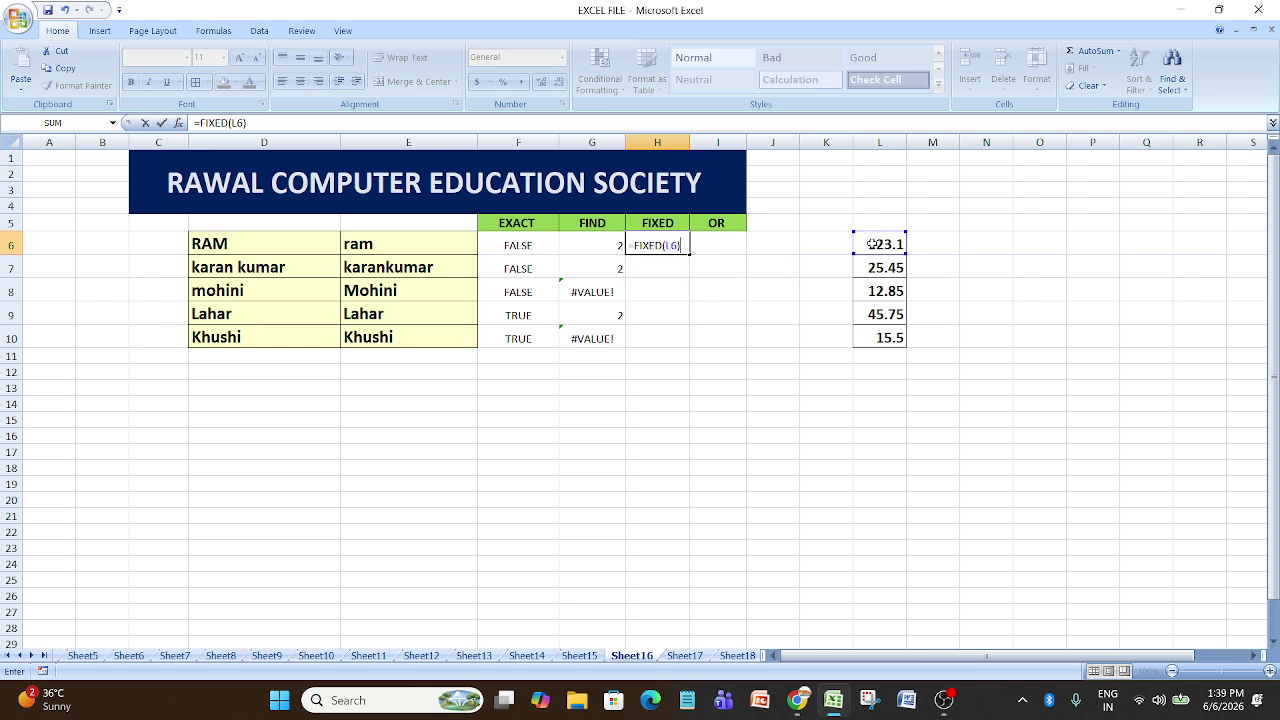
key("Return")
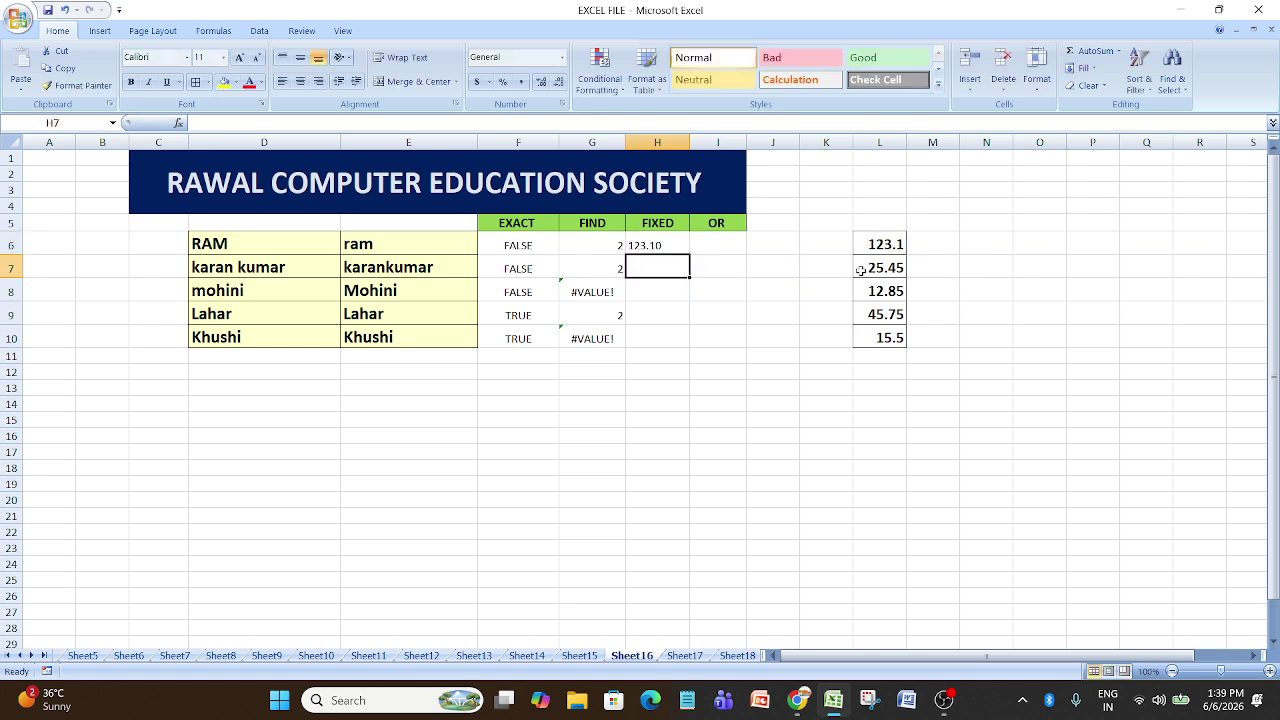
Step: Change the formula in H6 to =FIXED(L6,0) so the number is rounded to zero decimals
double_click(667, 245)
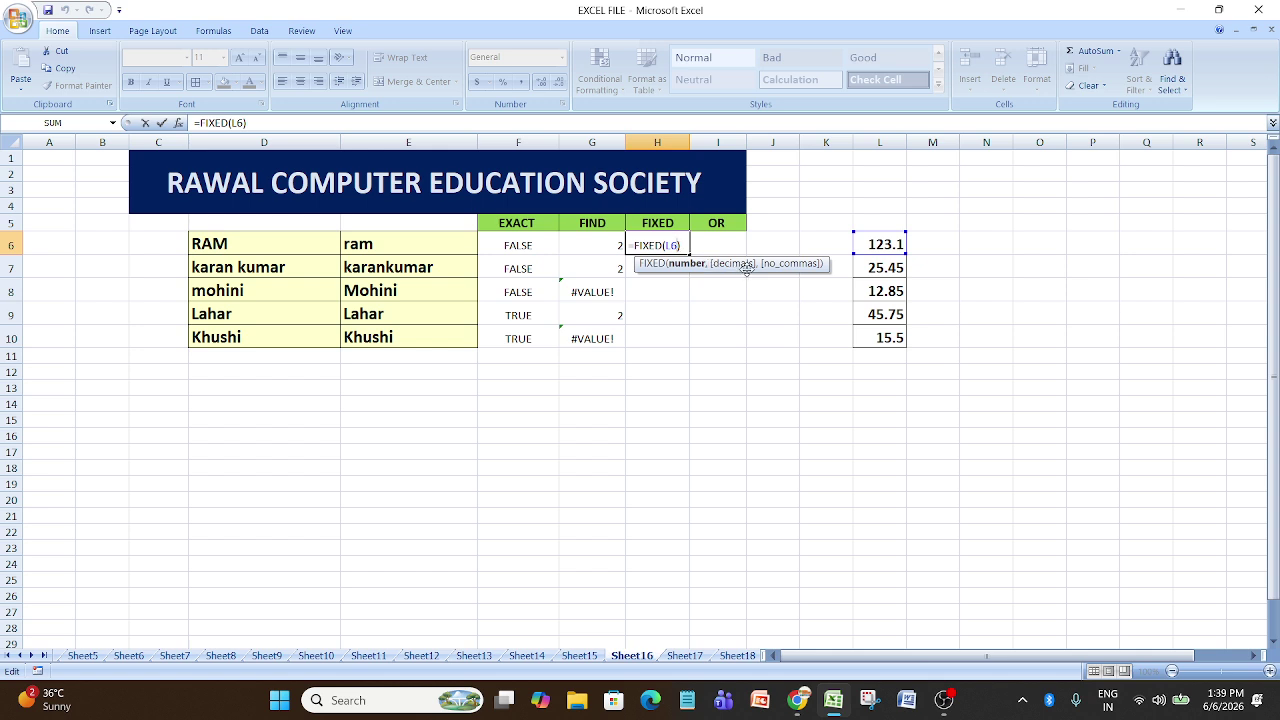
type(",0")
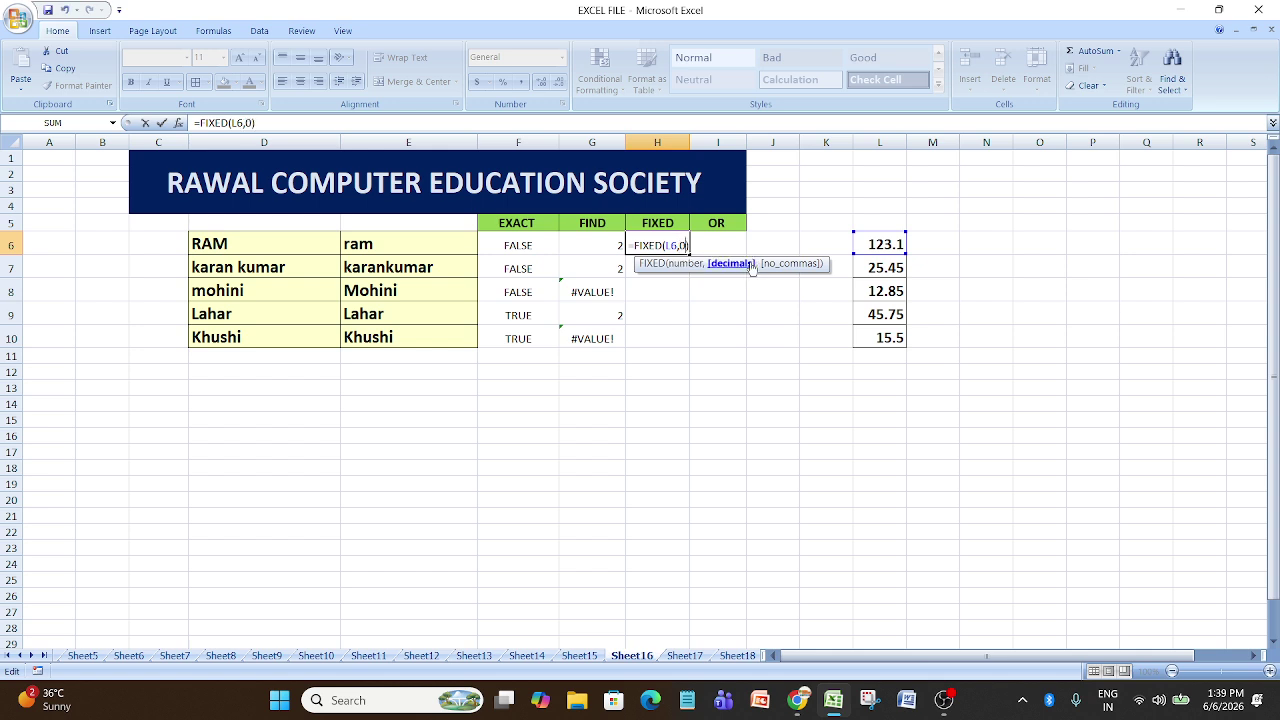
type(")")
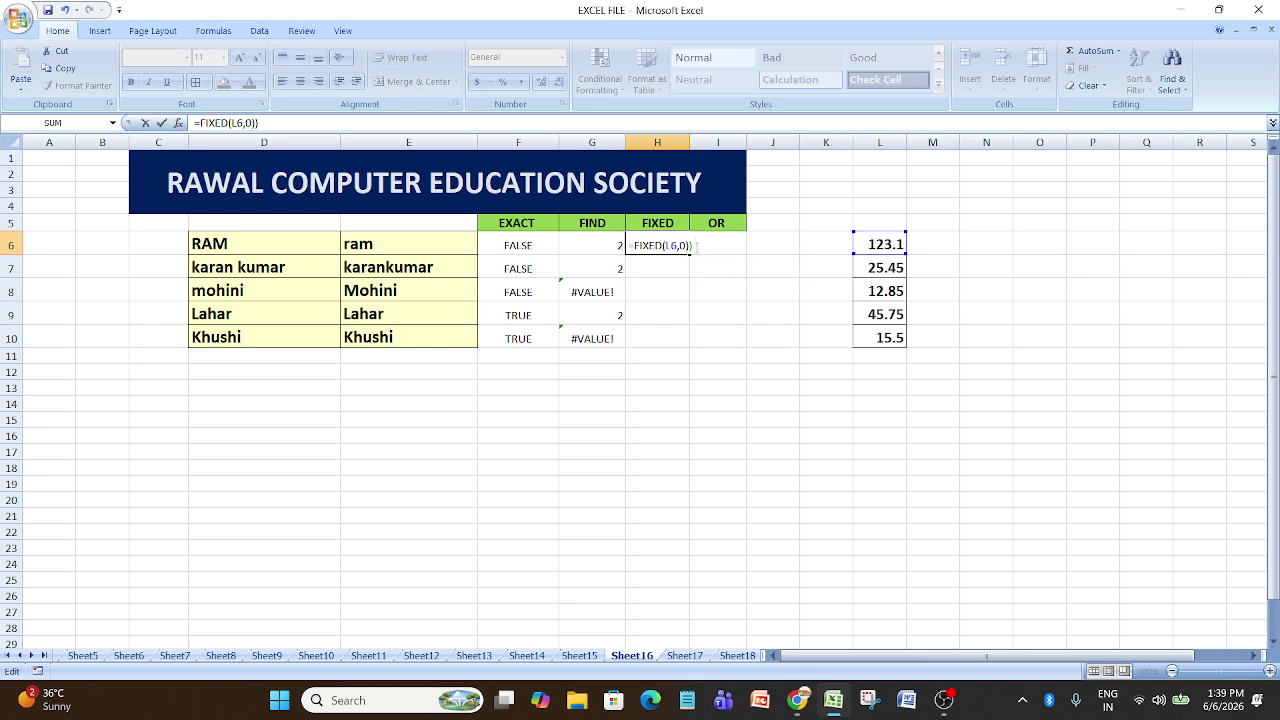
key("Return")
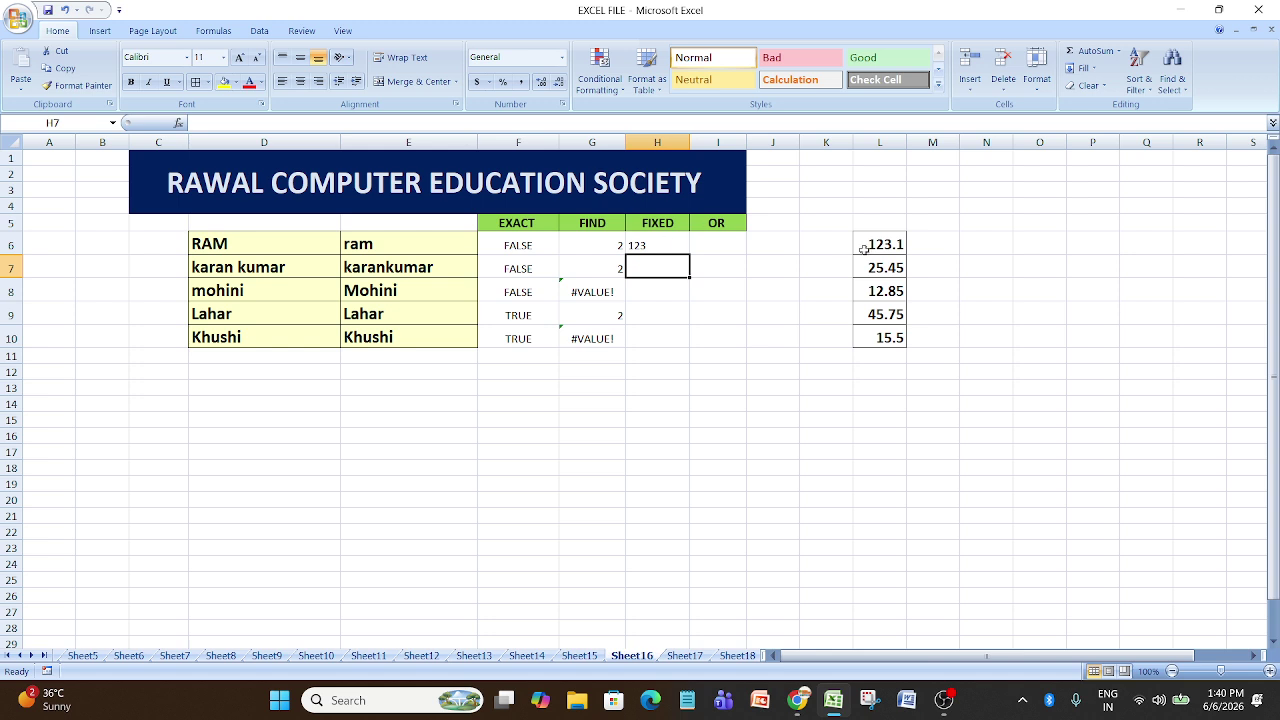
Step: Fill the FIXED formula from H6 down through H10
left_click(660, 291)
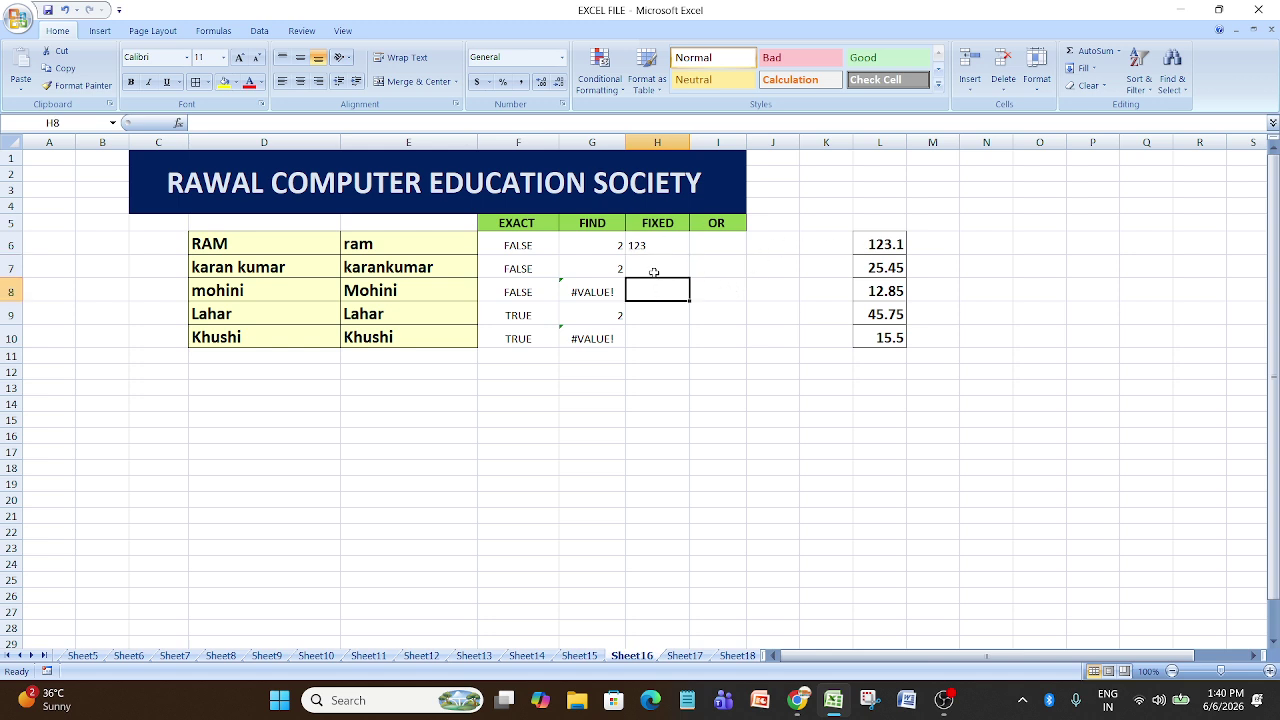
left_click(653, 272)
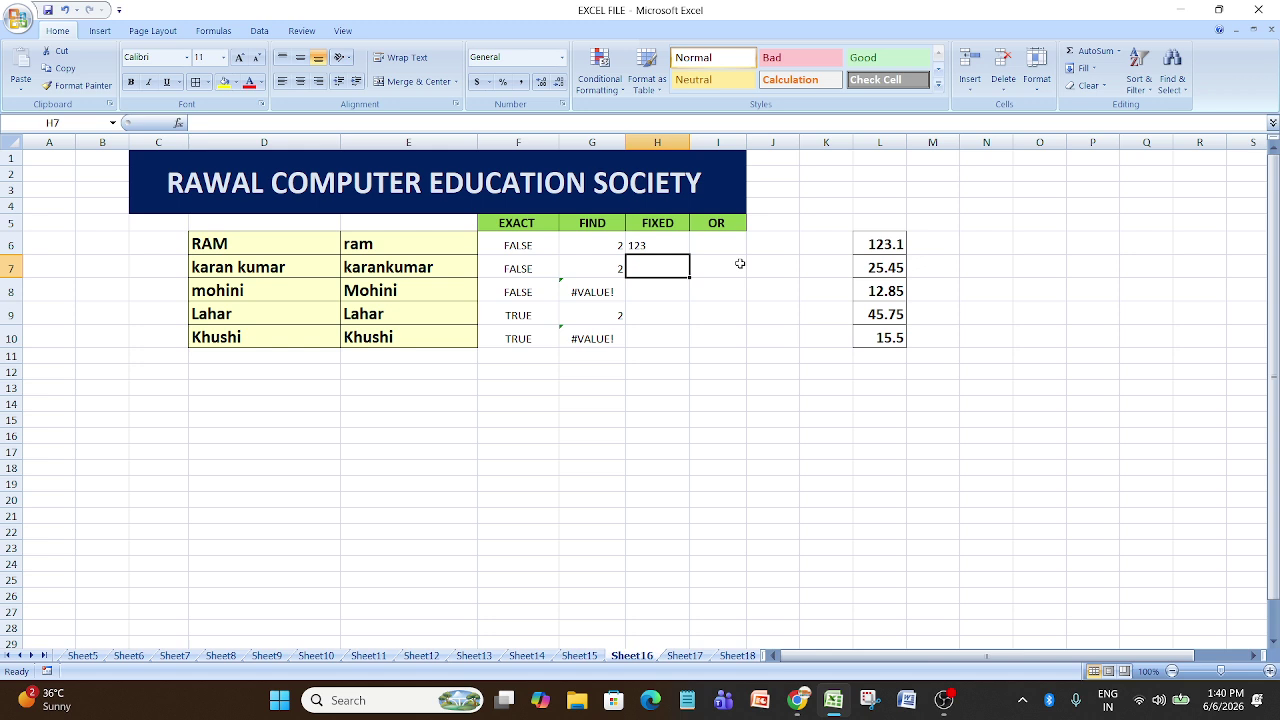
left_click(658, 246)
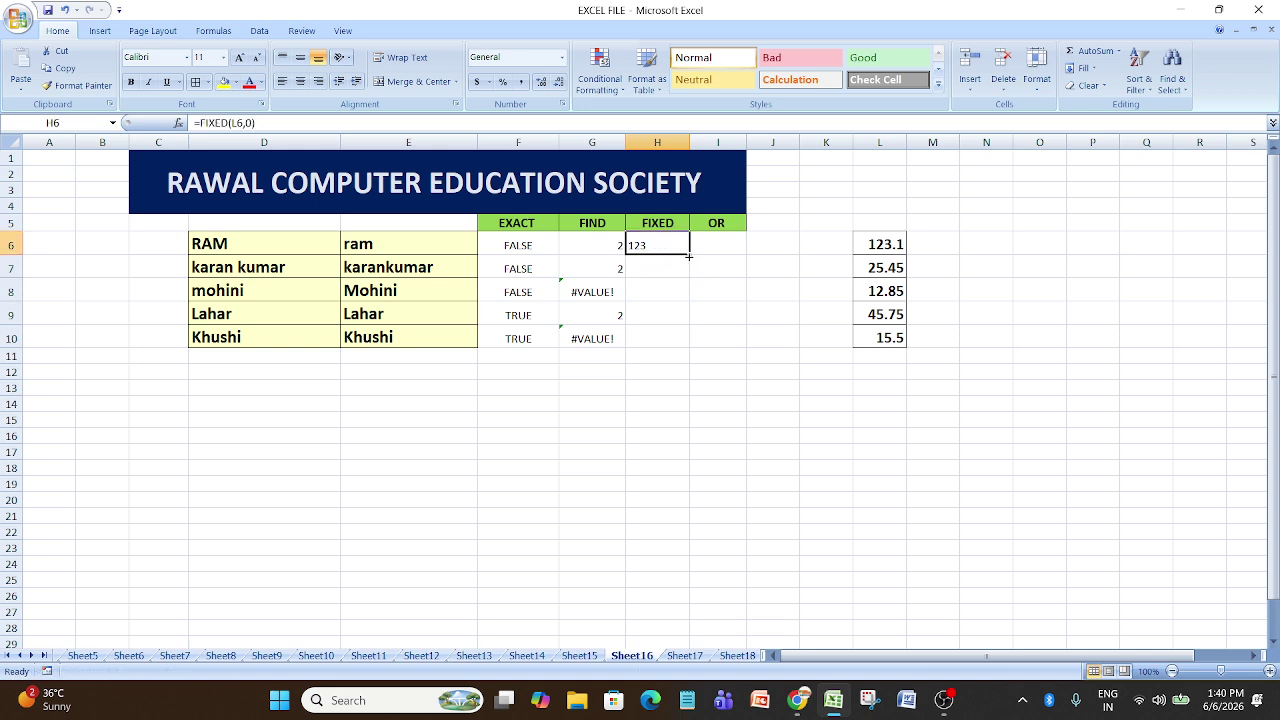
left_click_drag(688, 256, 694, 345)
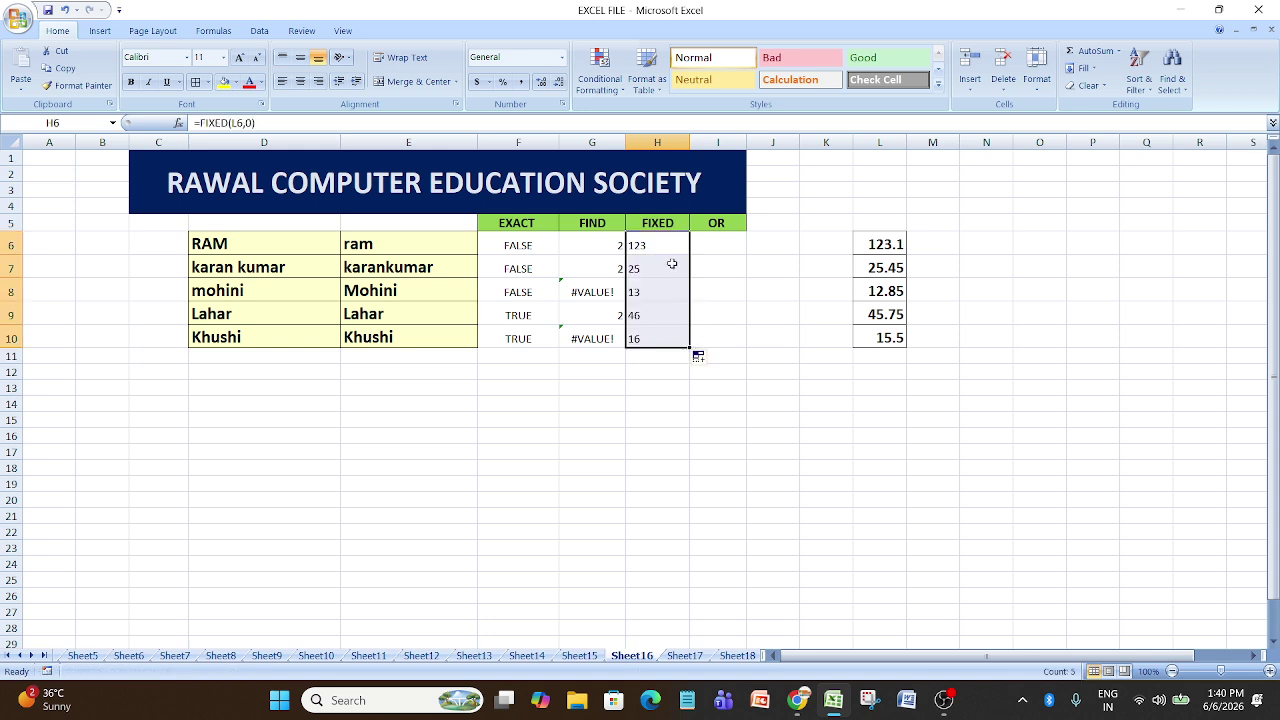
left_click(773, 302)
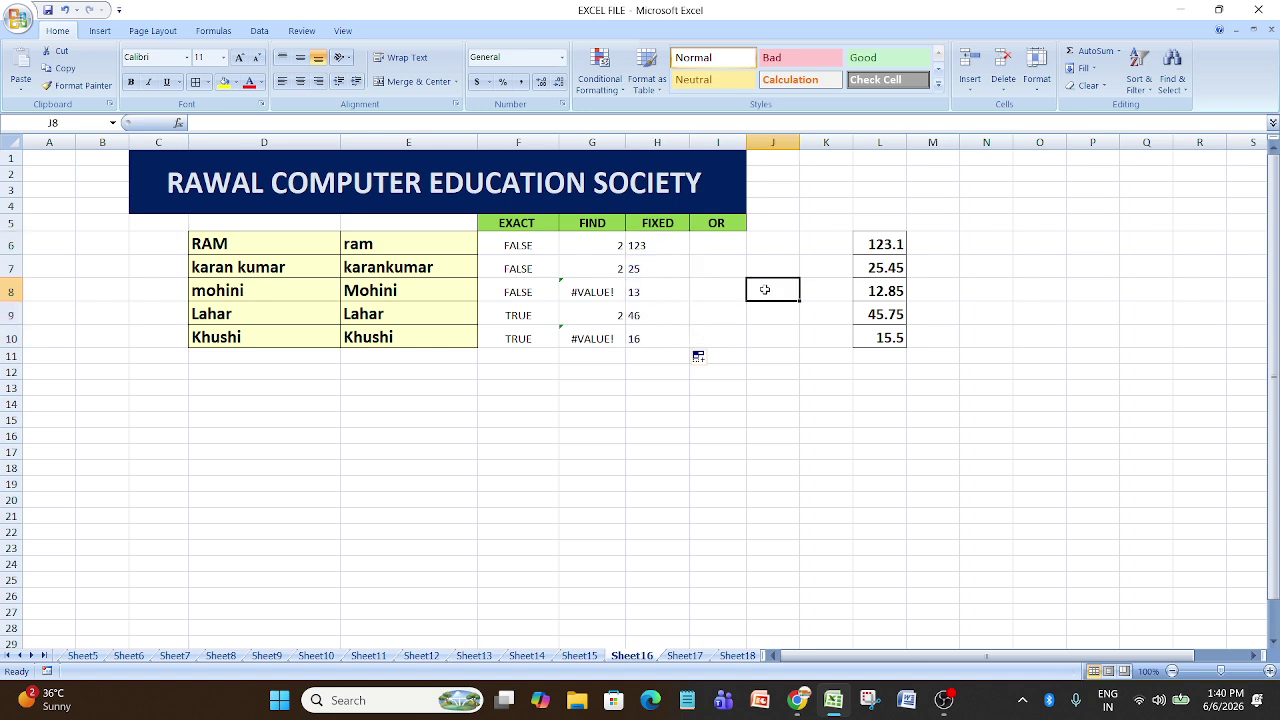
Step: Compare the rounded results in the FIXED column with the source numbers in L6 to L10
left_click(649, 247)
left_click(910, 246)
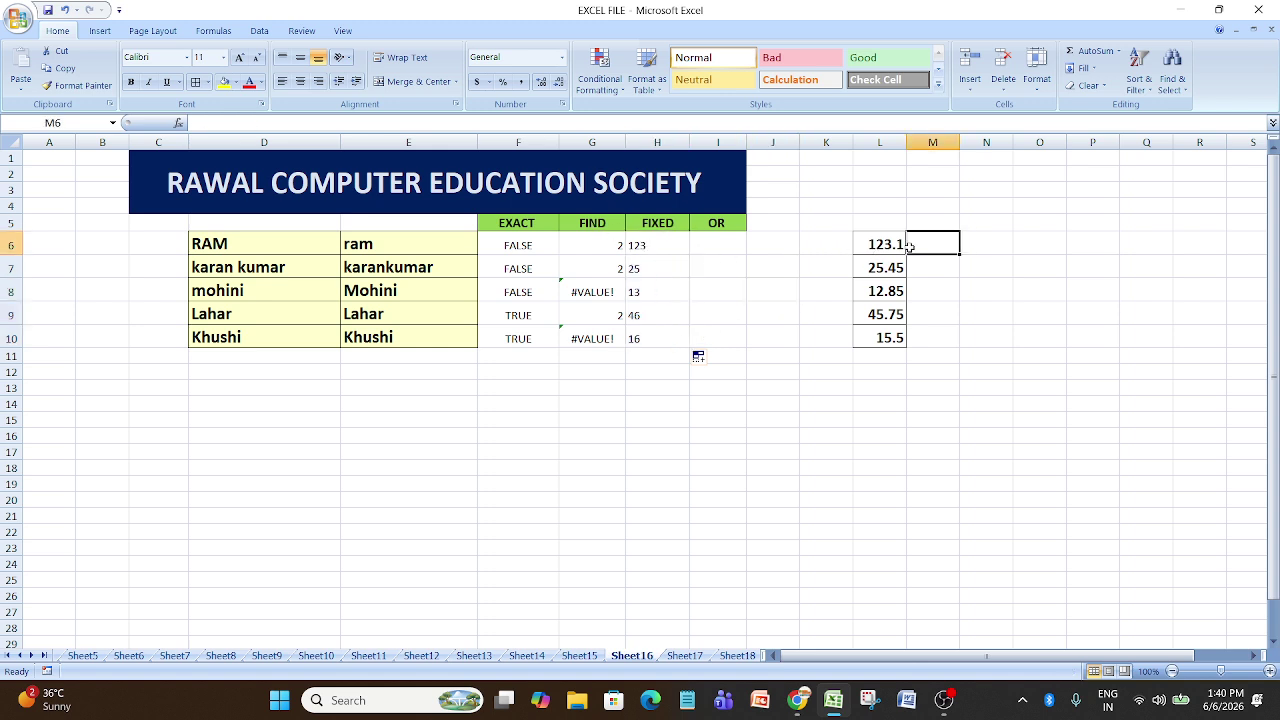
left_click(886, 247)
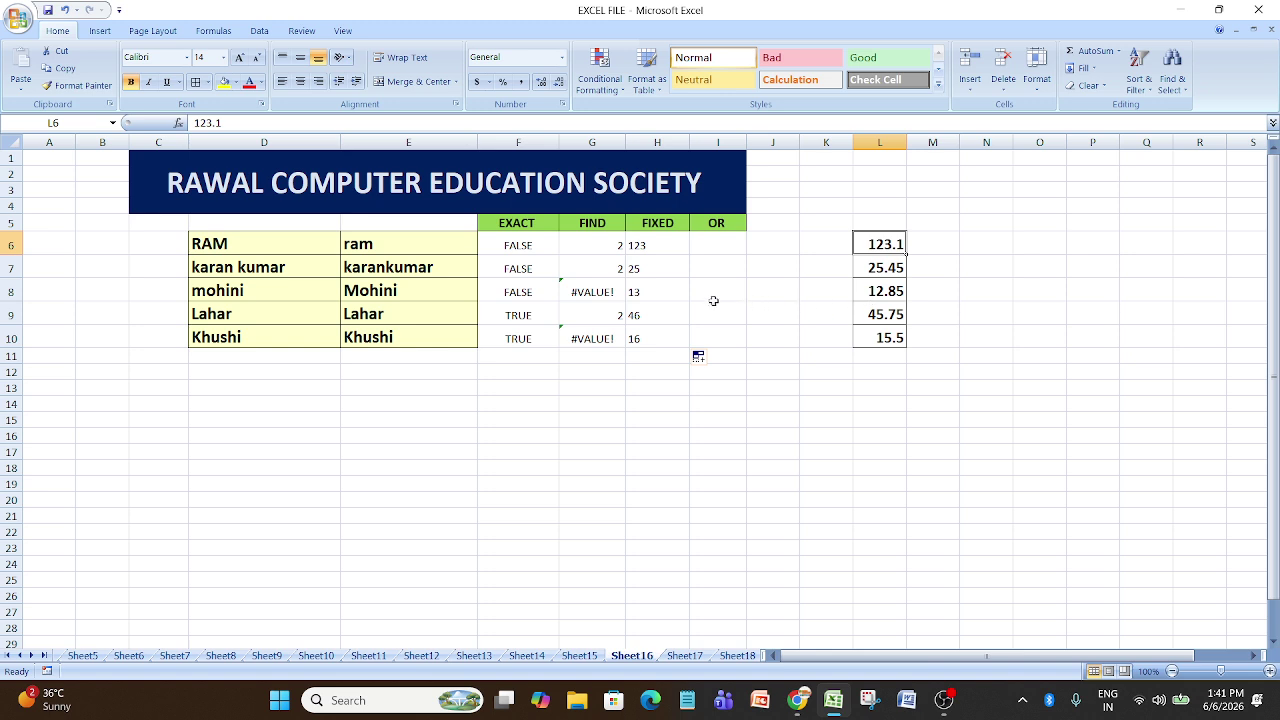
left_click(674, 294)
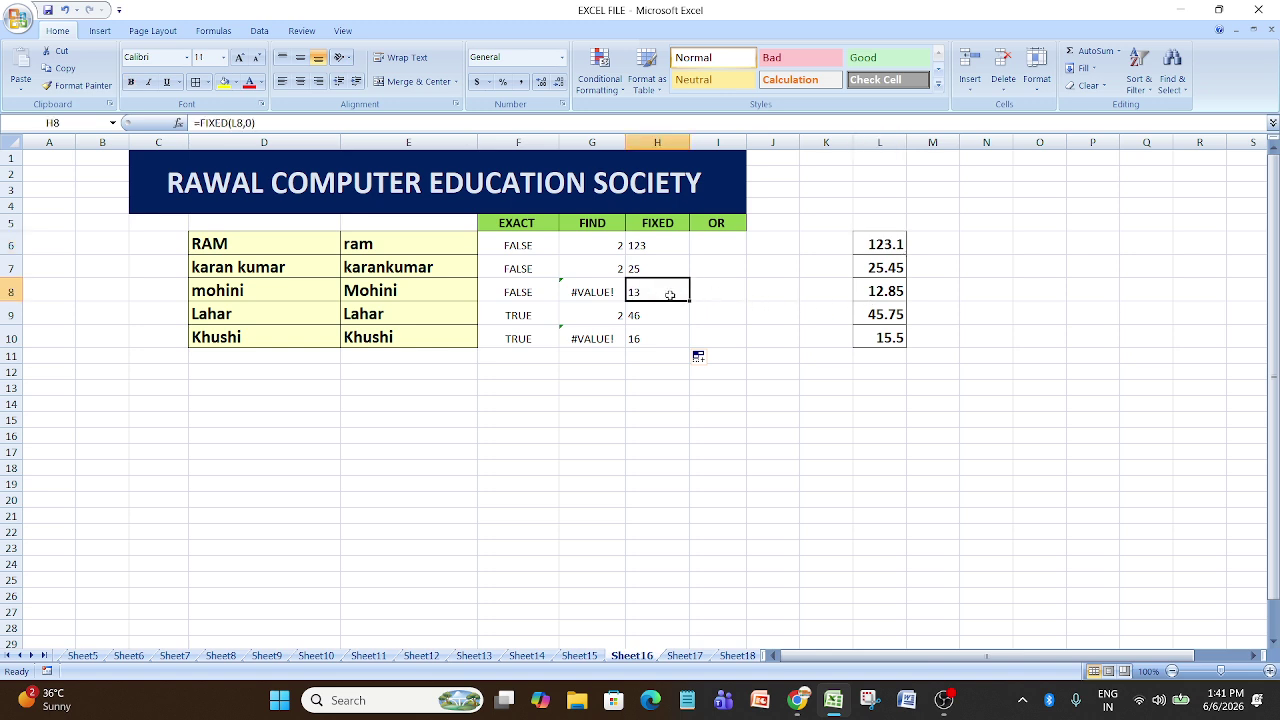
left_click(875, 314)
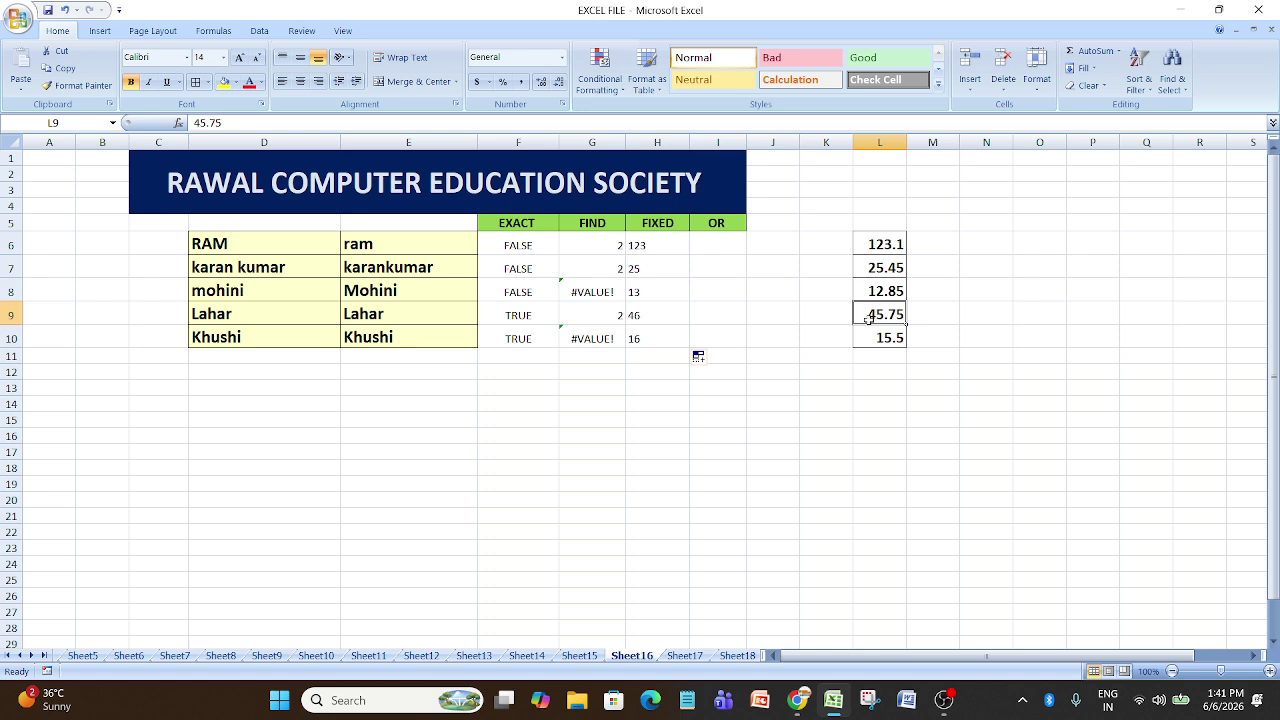
left_click(678, 330)
left_click(677, 313)
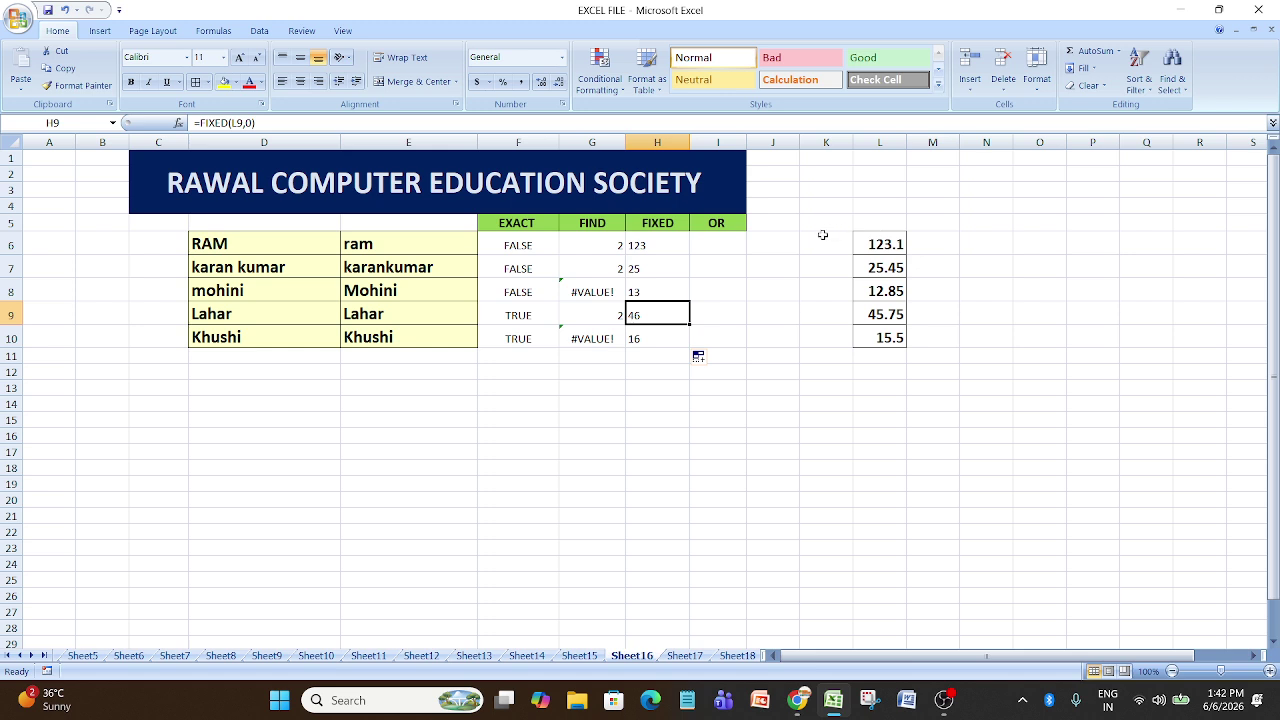
Step: Enter an OR formula in I6 testing whether E6 equals its own lowercase text in quotes, followed by an empty second argument
left_click(723, 249)
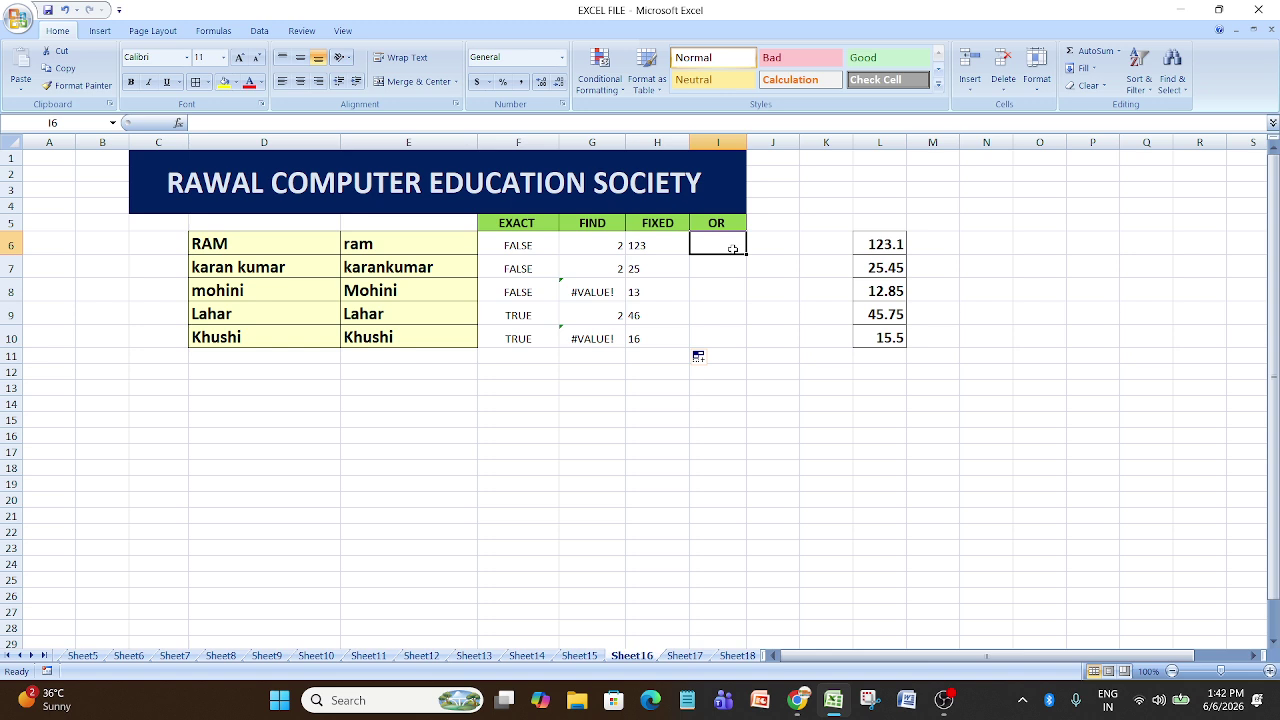
type("=o")
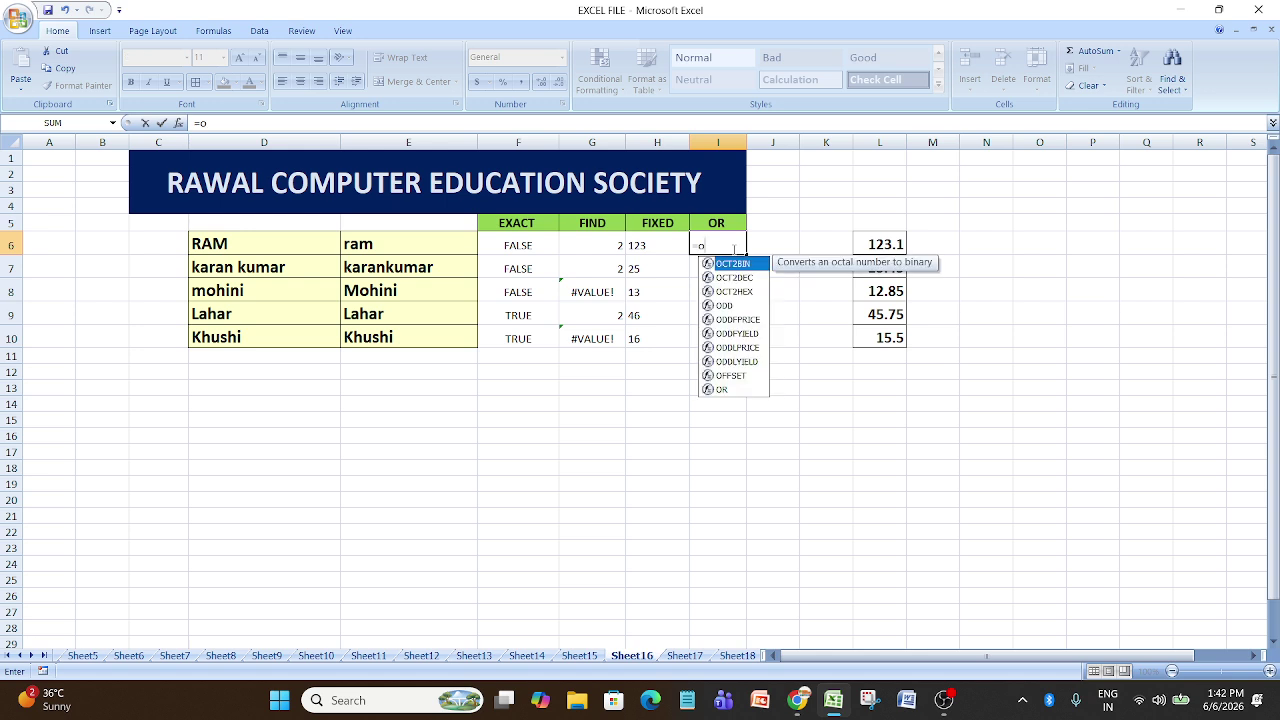
type("r")
key("Tab")
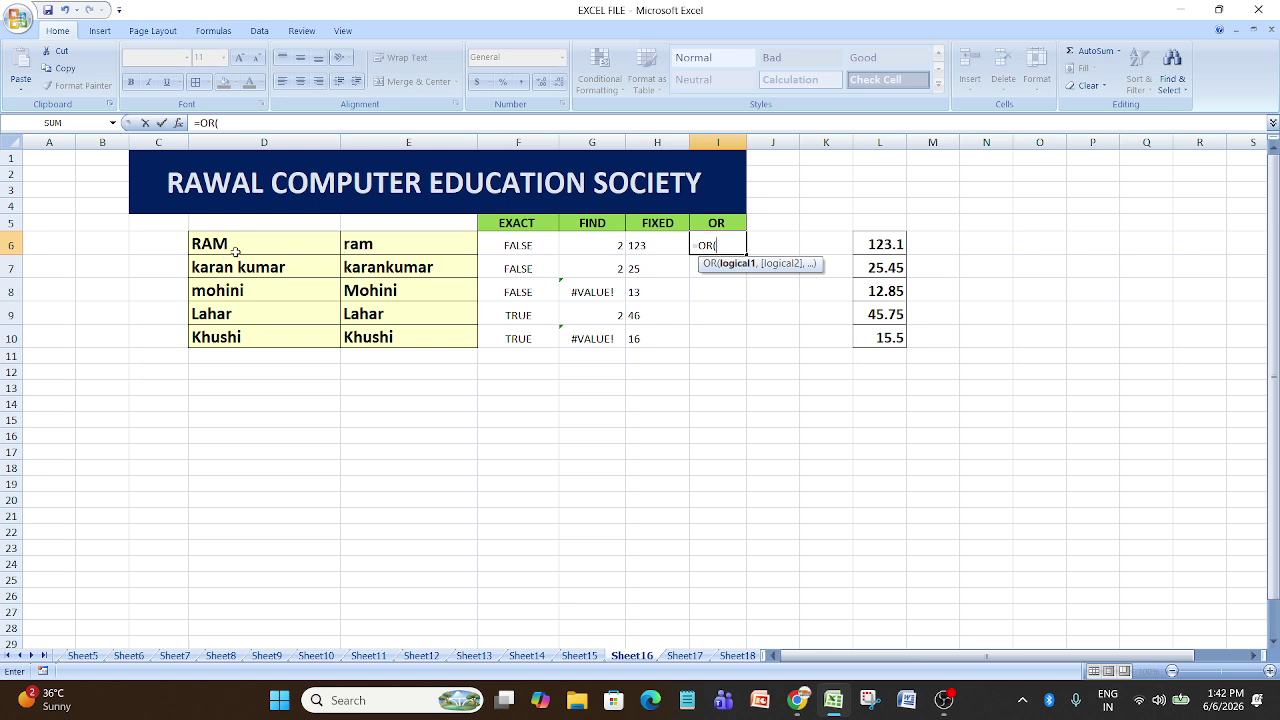
left_click(402, 244)
type("=\"ram")
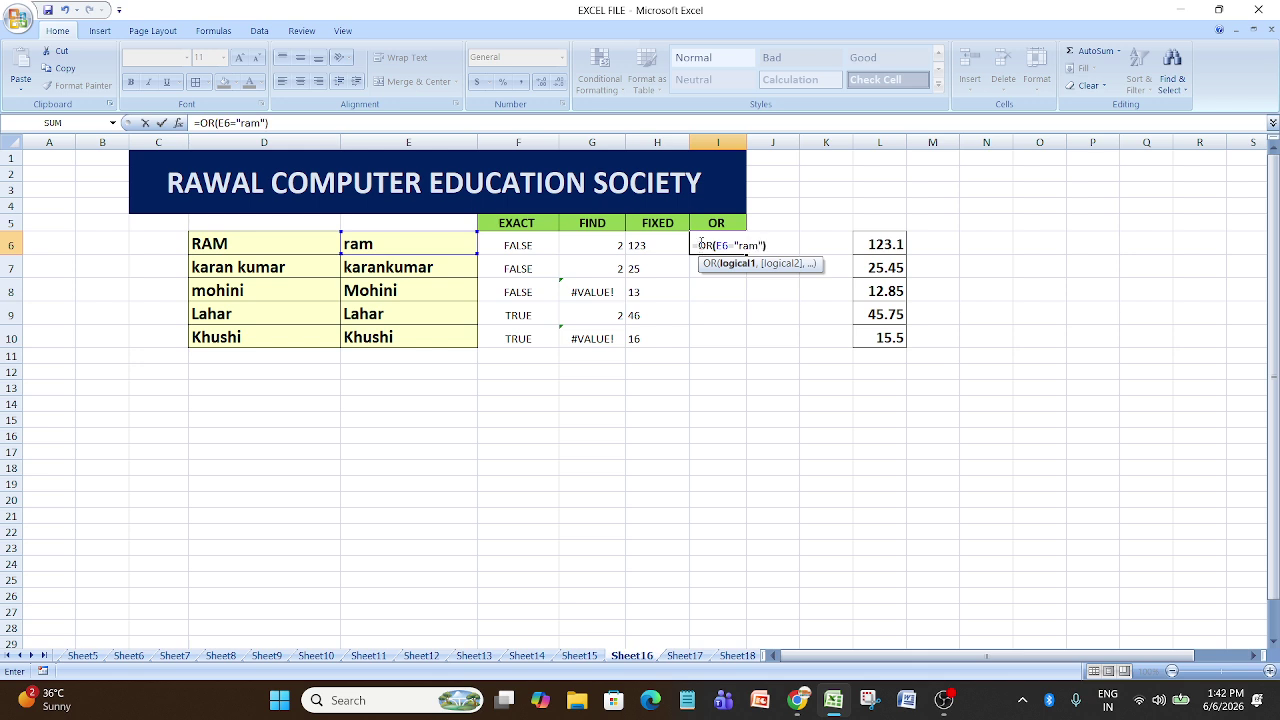
left_click(766, 245)
type(",")
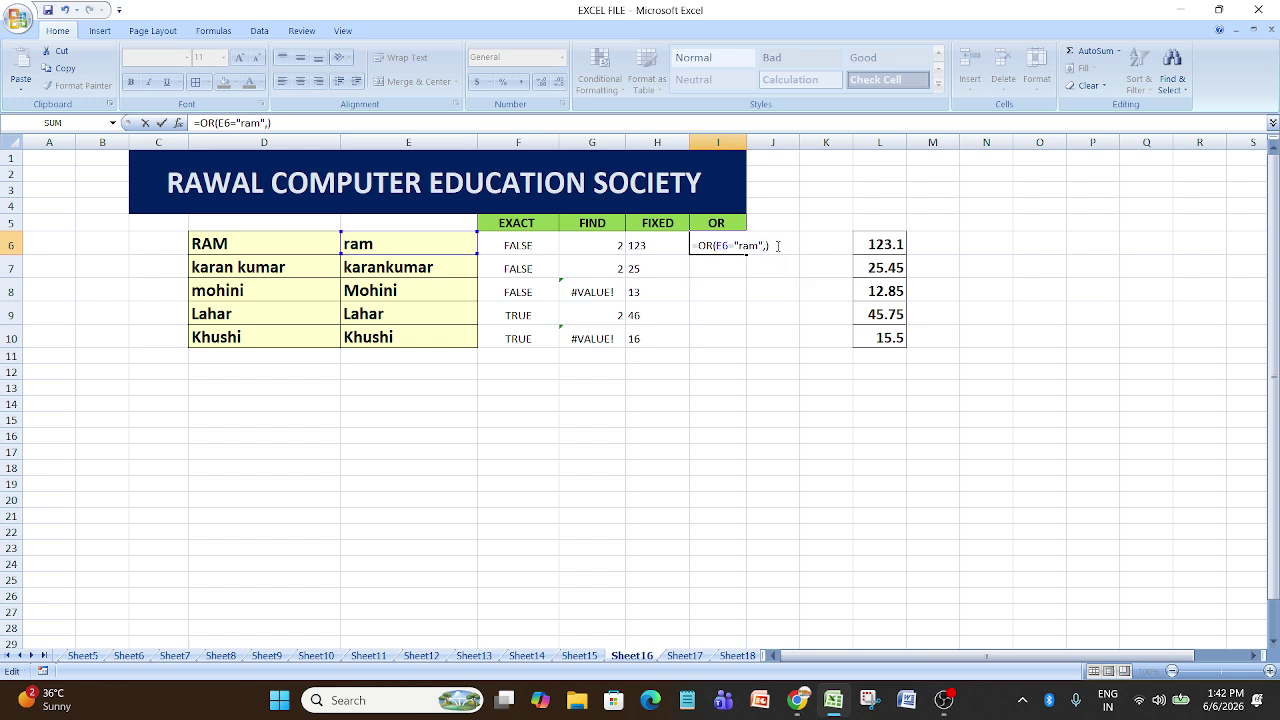
key("Return")
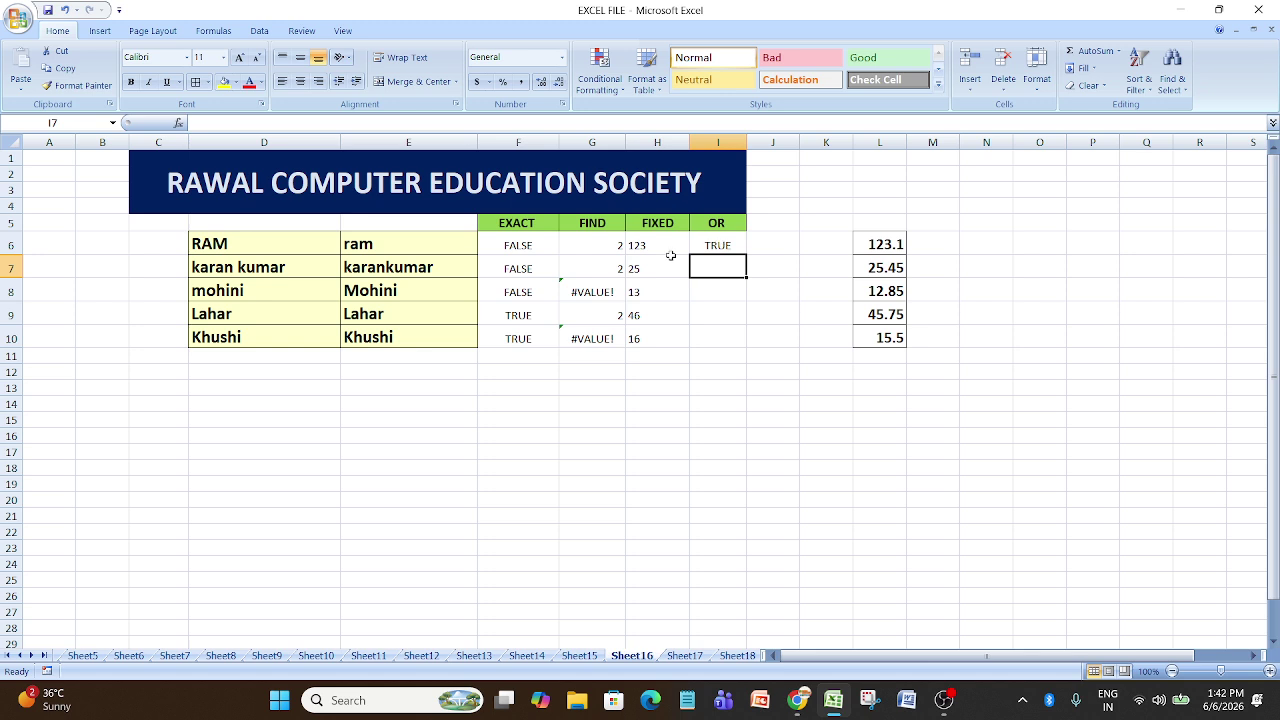
Step: Capitalize the first letter of the quoted comparison text in I6's OR formula
left_click(716, 252)
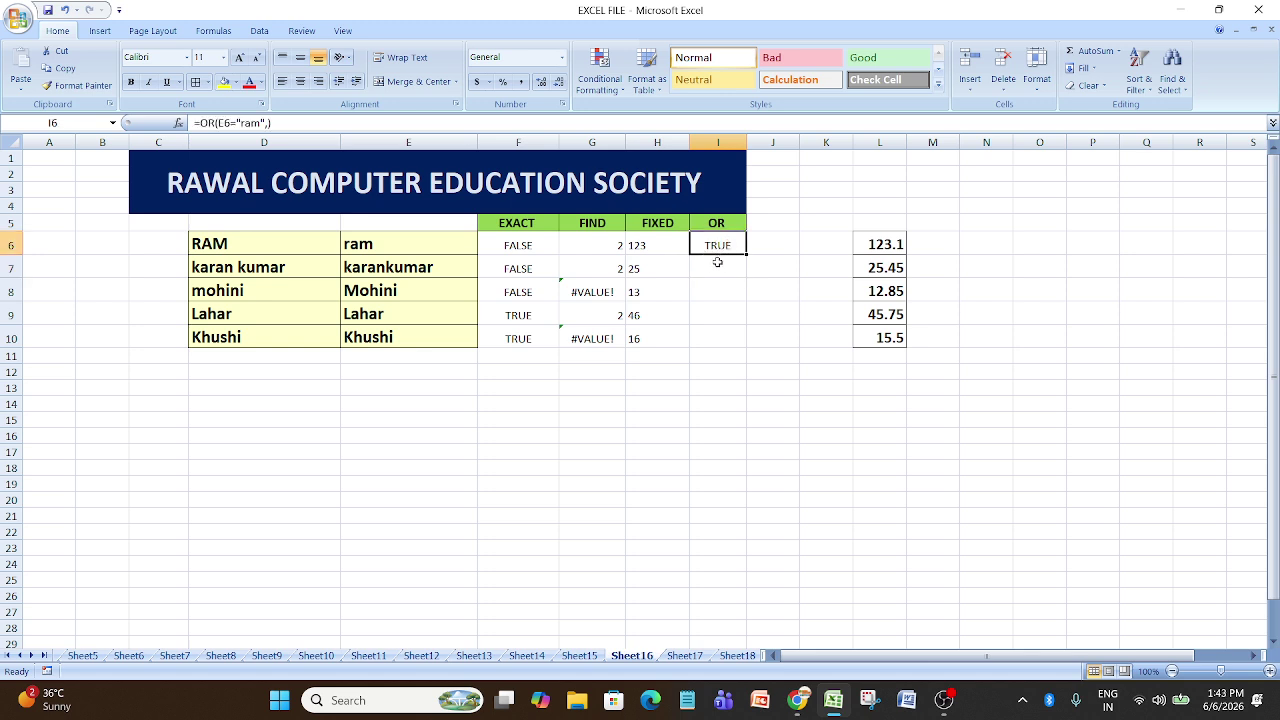
double_click(734, 246)
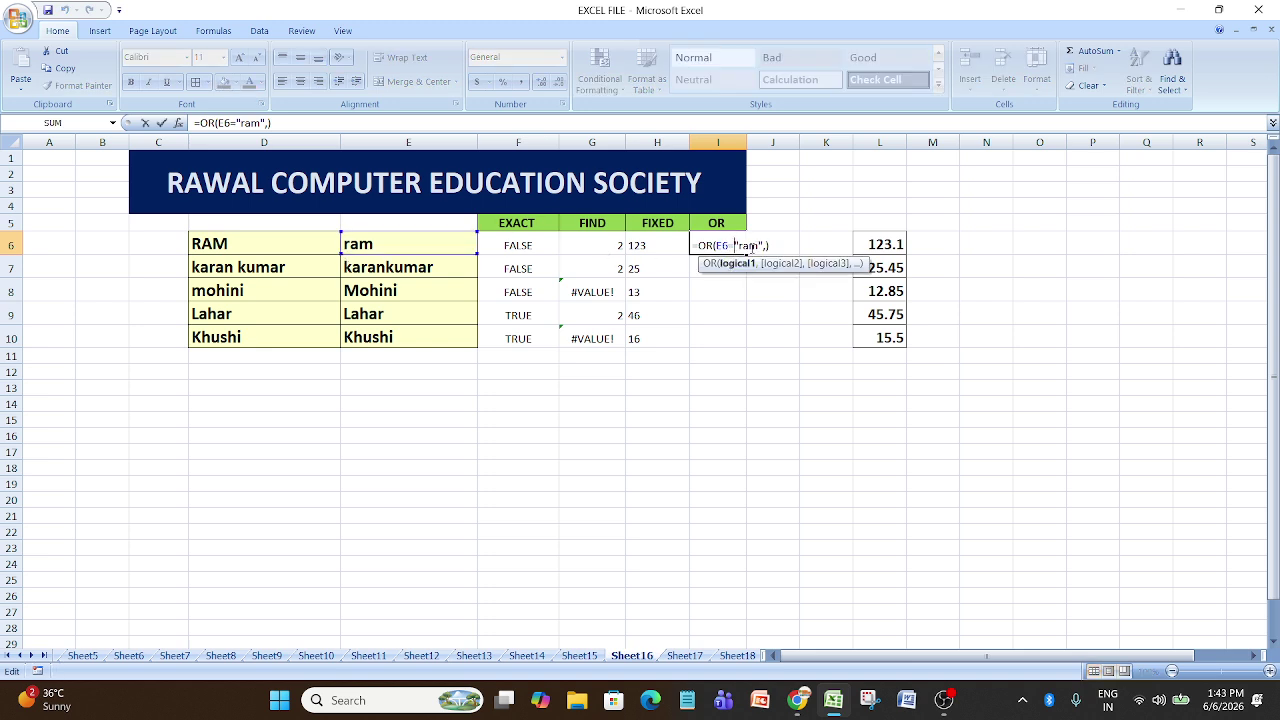
key("BackSpace")
type("R")
key("Return")
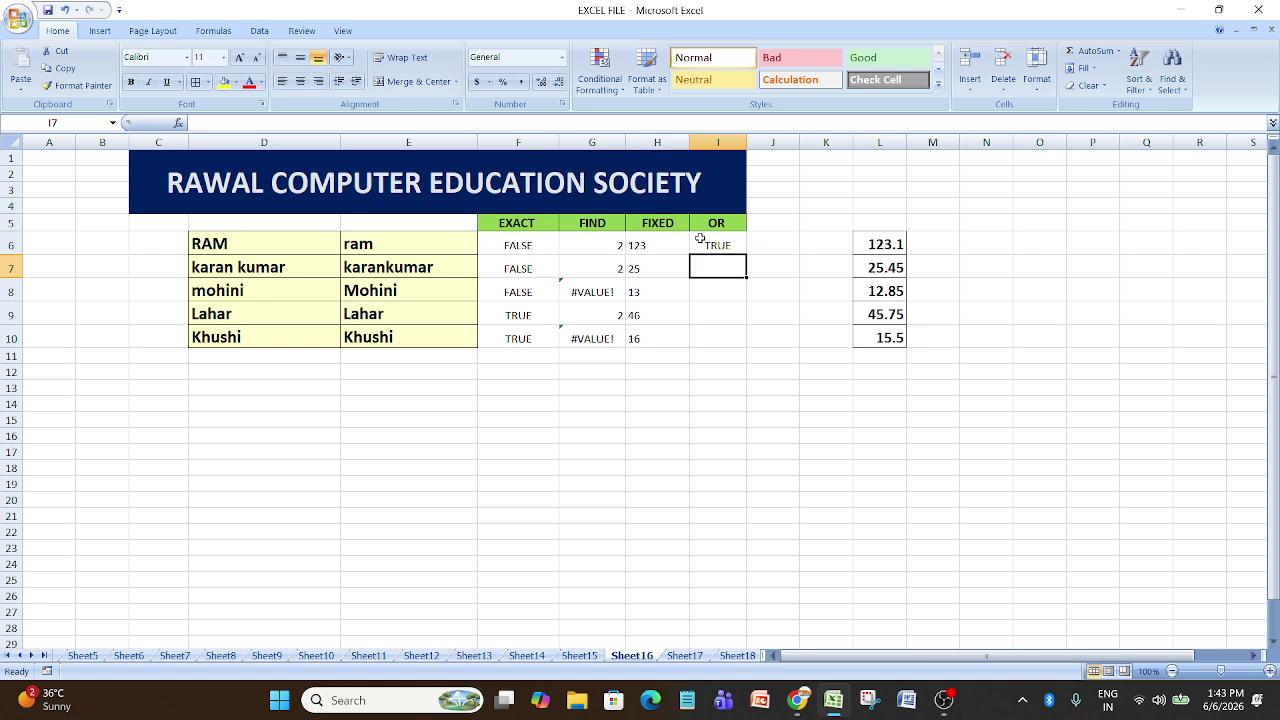
double_click(706, 245)
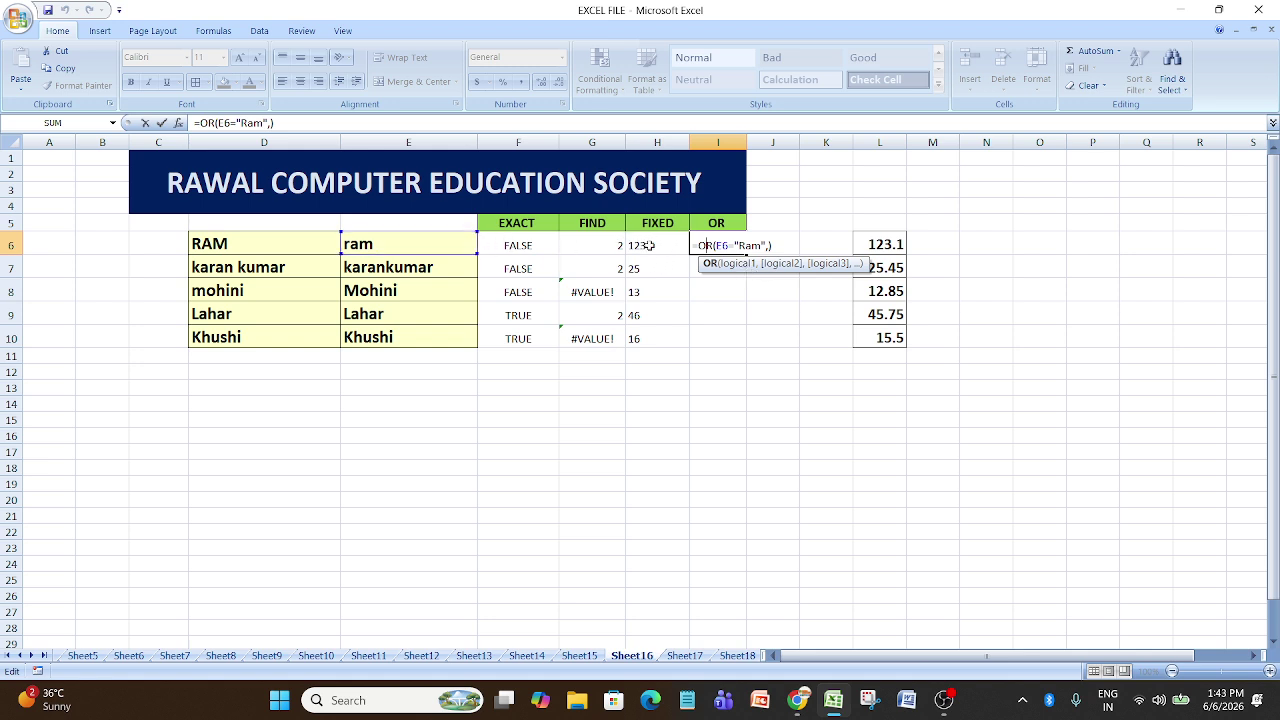
left_click(763, 244)
left_click(769, 245)
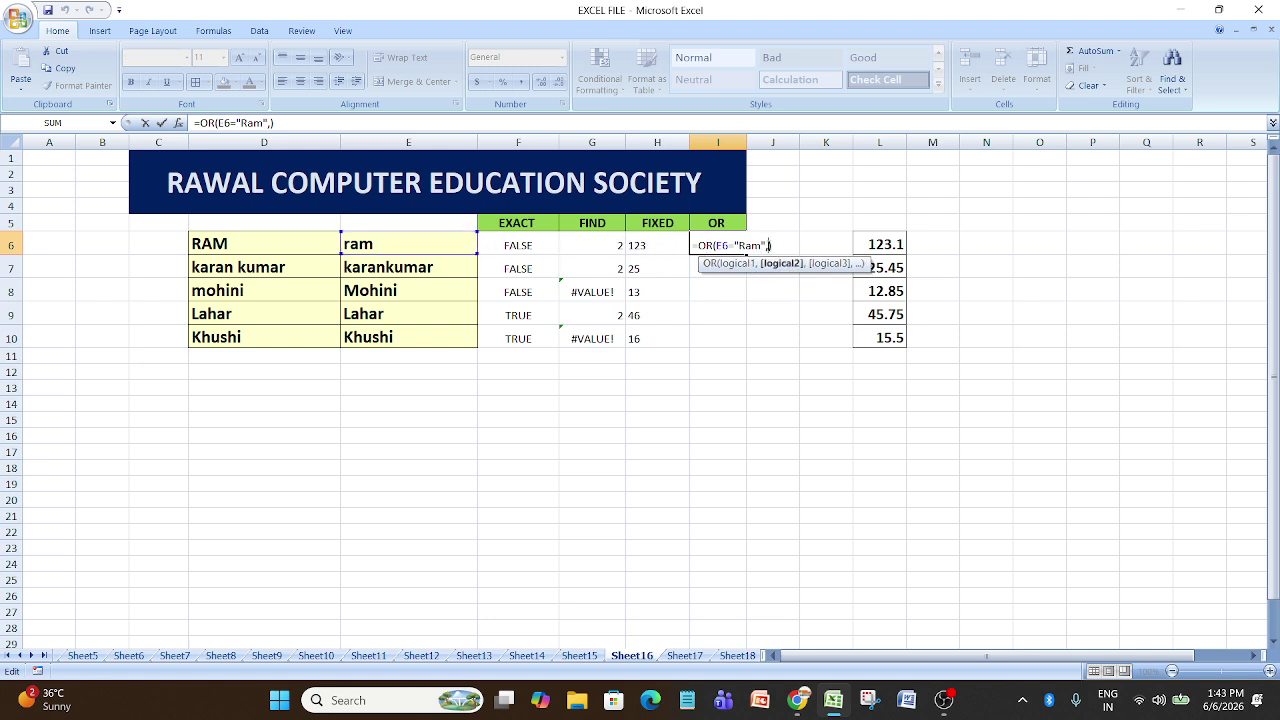
key("Return")
Step: Fill the OR formula from I6 down through I10
left_click(736, 248)
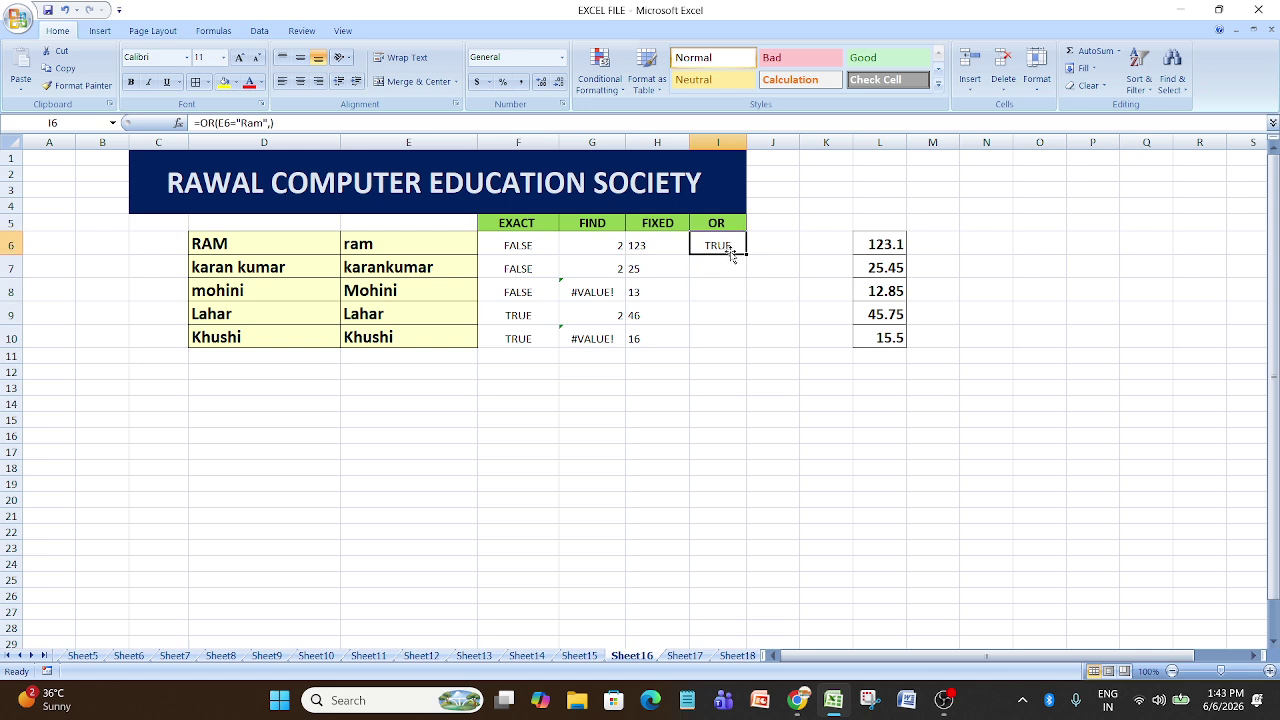
left_click_drag(746, 256, 745, 346)
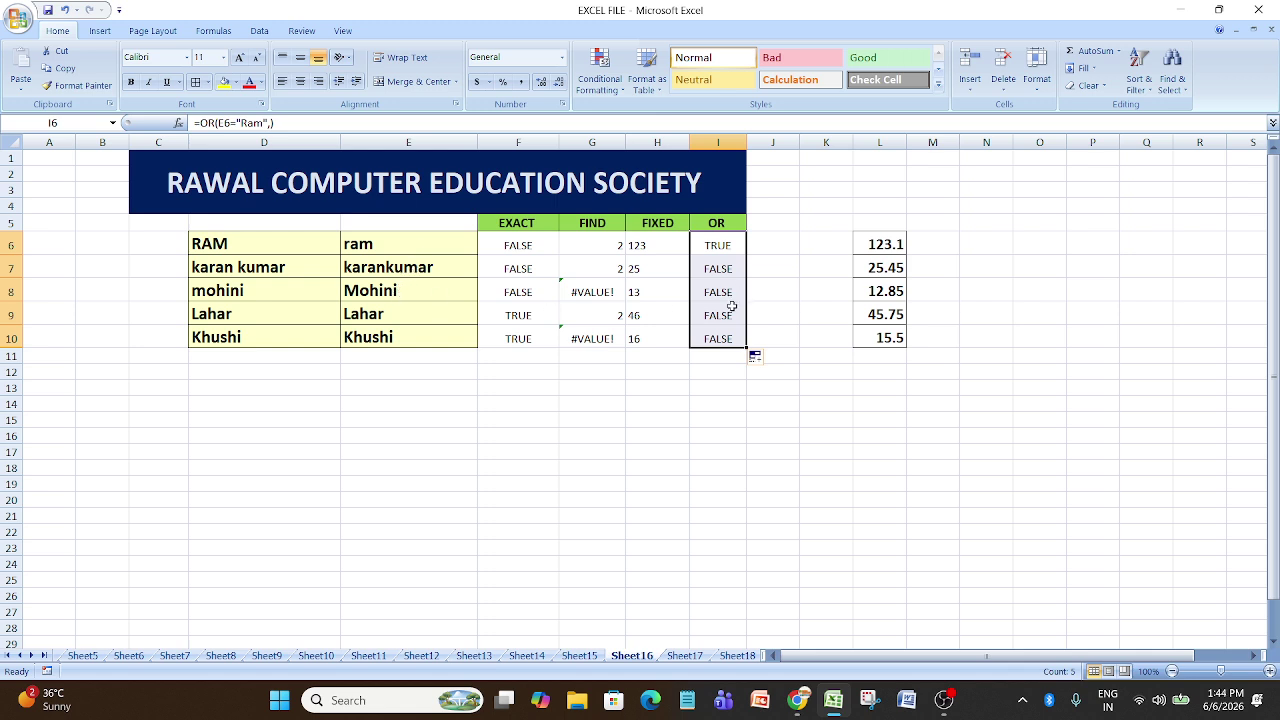
left_click(724, 356)
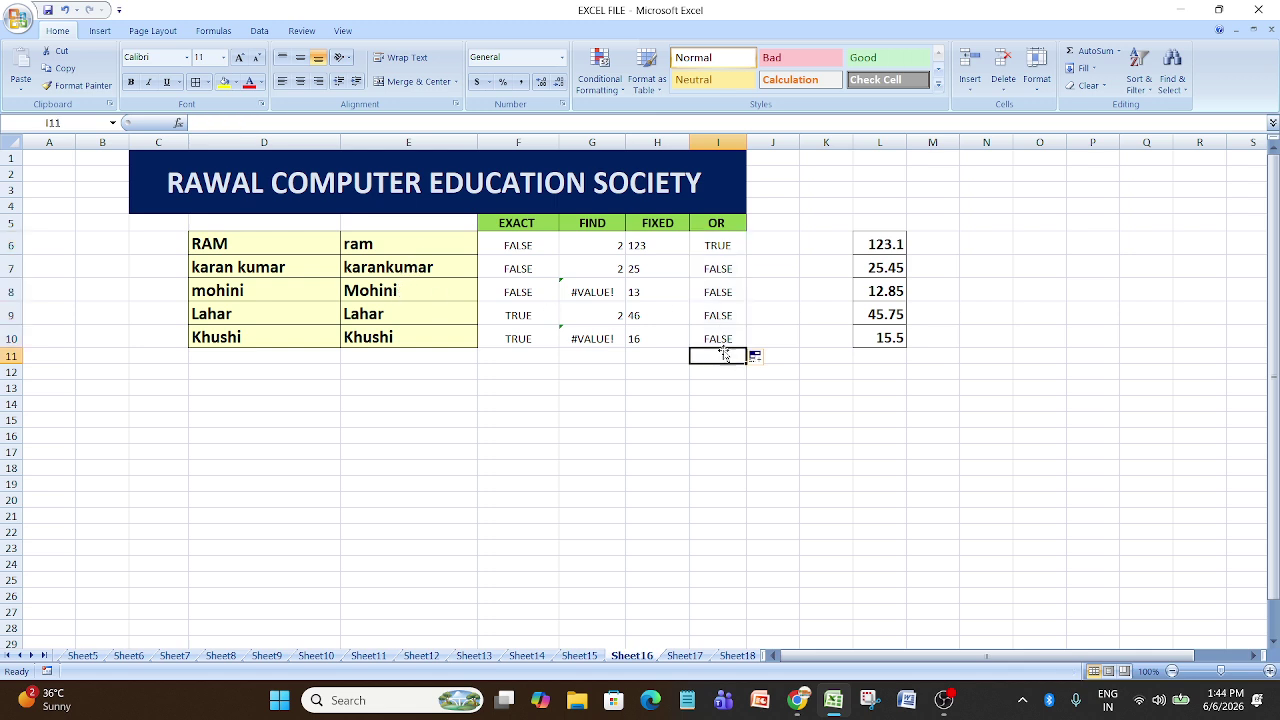
Step: Review the completed EXACT, FIND, FIXED and OR columns below their headers in row 5
left_click_drag(500, 218, 524, 262)
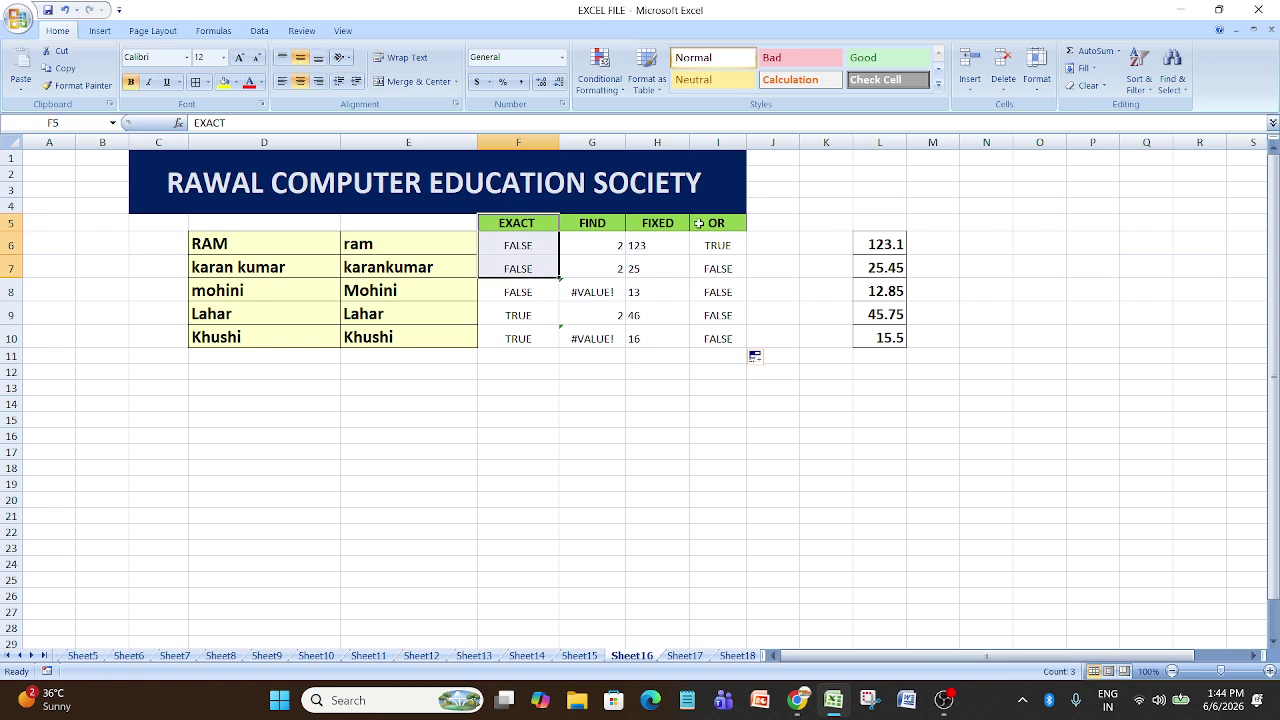
left_click_drag(699, 224, 726, 303)
left_click_drag(598, 224, 612, 338)
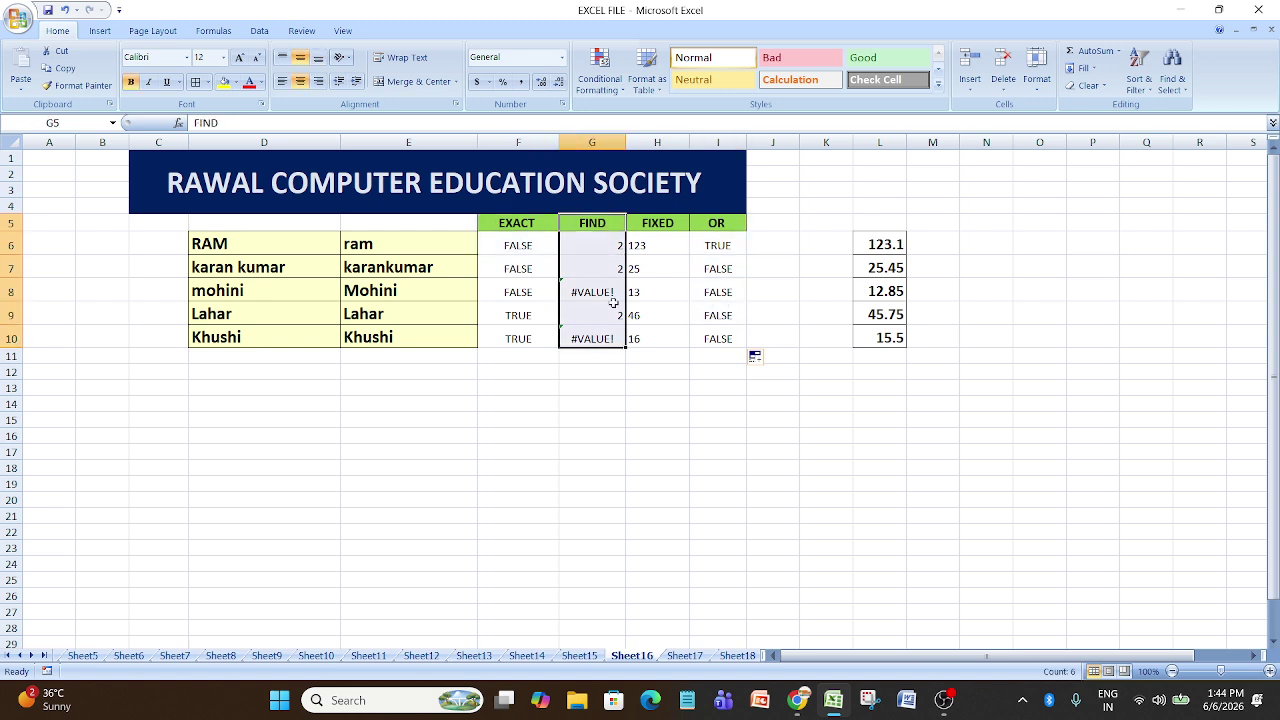
left_click_drag(666, 212, 680, 374)
left_click(749, 420)
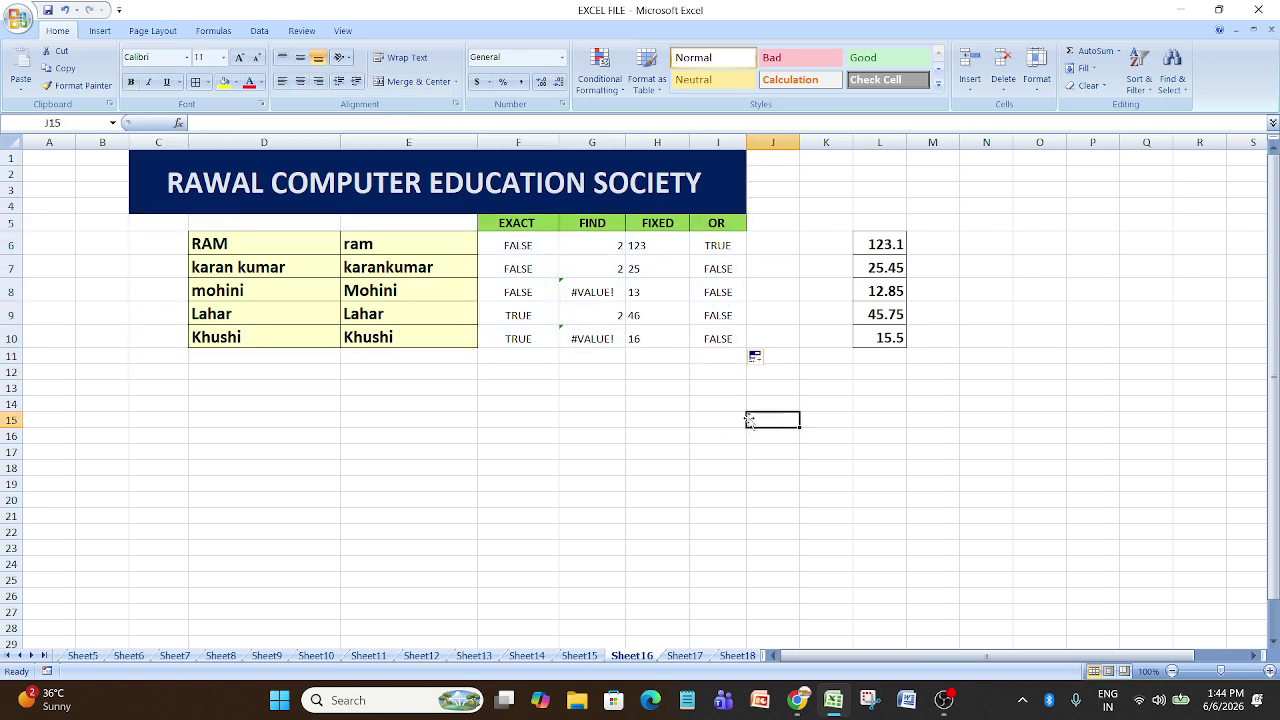